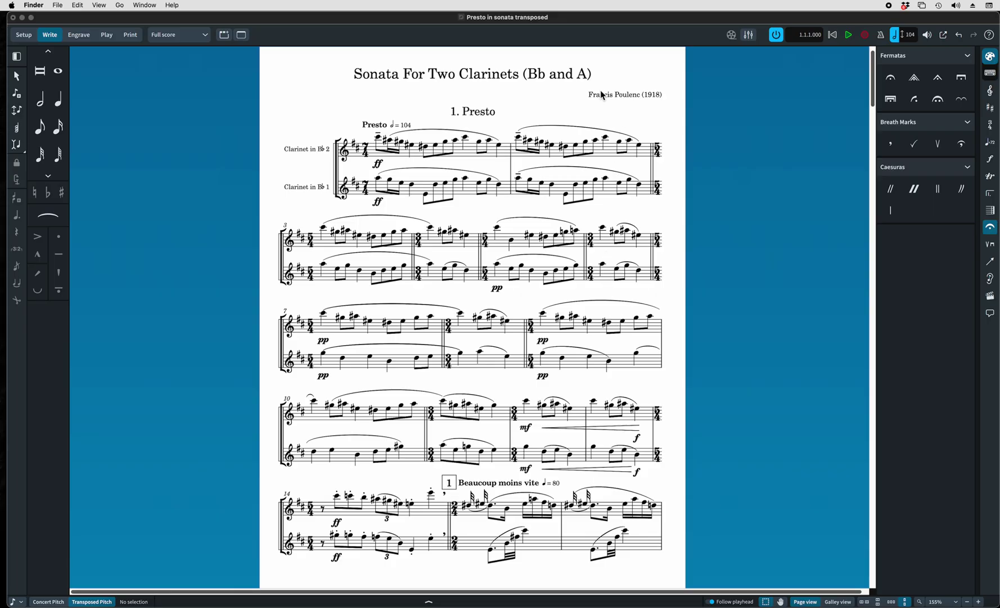
- Reduce the Rehearsal Marks paragraph style from 14pt to 9pt in Library > Paragraph Styles
{"action": "scroll", "coordinate": [642, 253], "scroll_direction": "down", "scroll_amount": 10}
{"action": "scroll", "coordinate": [636, 248], "scroll_direction": "down", "scroll_amount": 20}
{"action": "scroll", "coordinate": [630, 248], "scroll_direction": "down", "scroll_amount": 20}
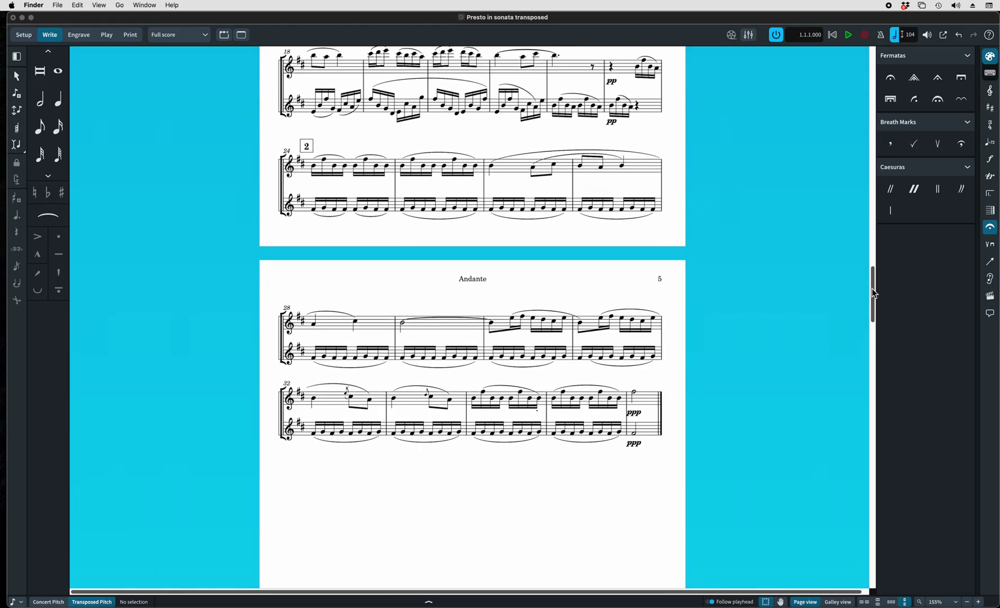
{"action": "left_click", "coordinate": [873, 293]}
{"action": "left_click_drag", "start_coordinate": [871, 313], "coordinate": [871, 56]}
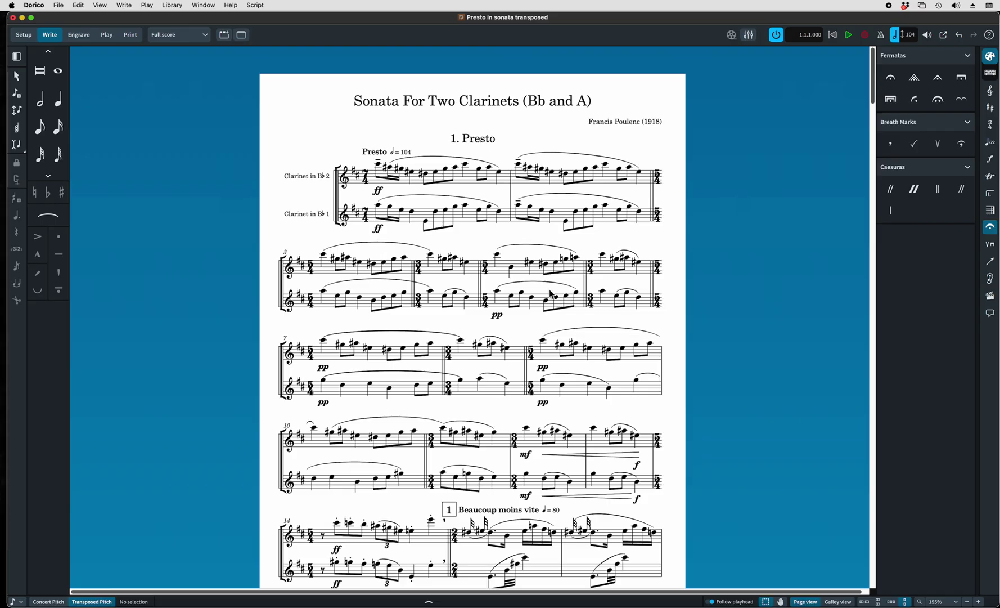
{"action": "scroll", "coordinate": [446, 368], "scroll_direction": "down", "scroll_amount": 5}
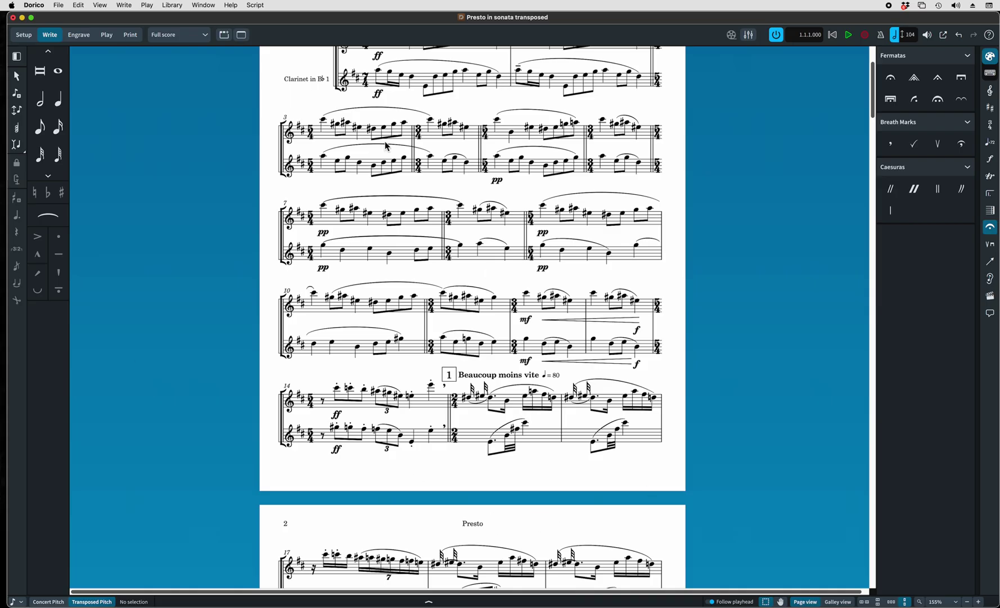
{"action": "left_click", "coordinate": [172, 6]}
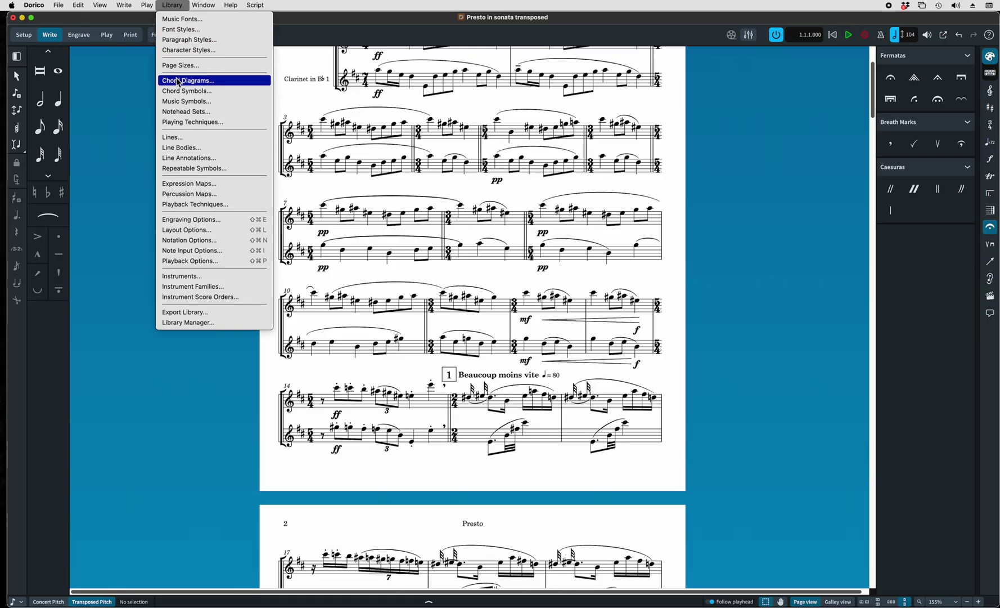
{"action": "left_click", "coordinate": [186, 39]}
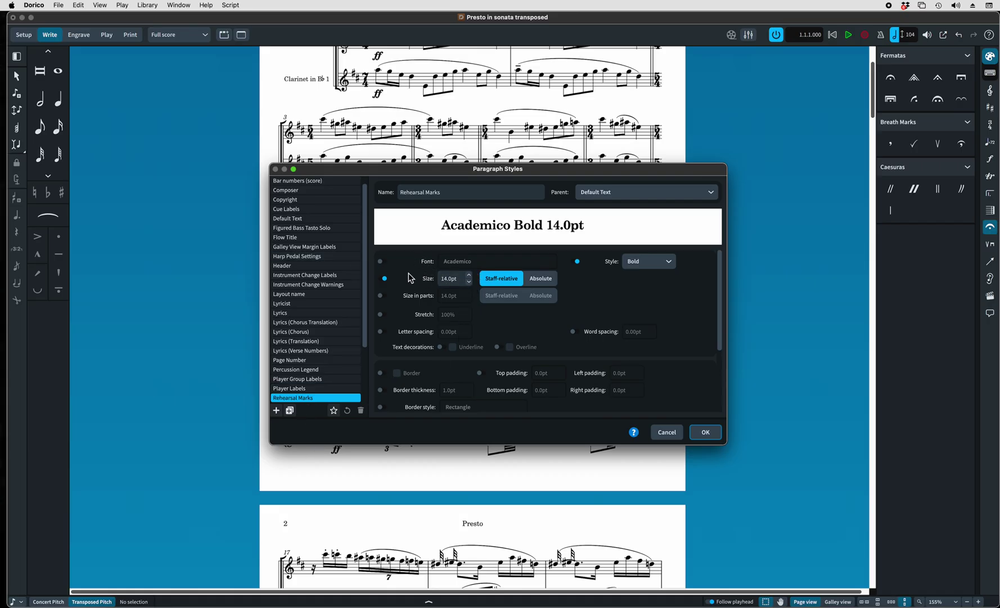
{"action": "left_click", "coordinate": [470, 282]}
{"action": "left_click", "coordinate": [469, 281]}
{"action": "left_click", "coordinate": [470, 282]}
{"action": "left_click", "coordinate": [470, 282]}
{"action": "left_click", "coordinate": [469, 281]}
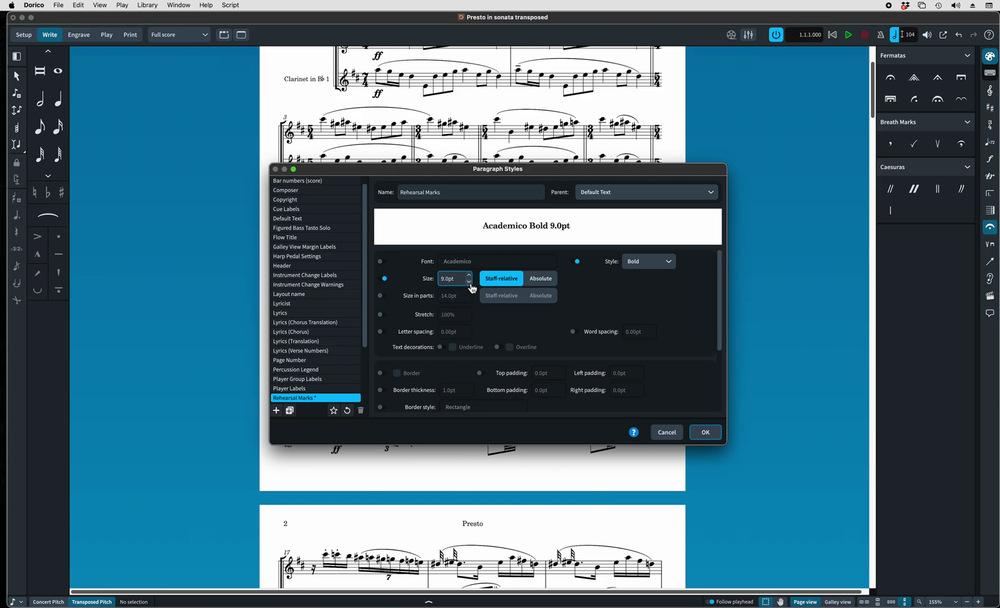
{"action": "left_click", "coordinate": [703, 432]}
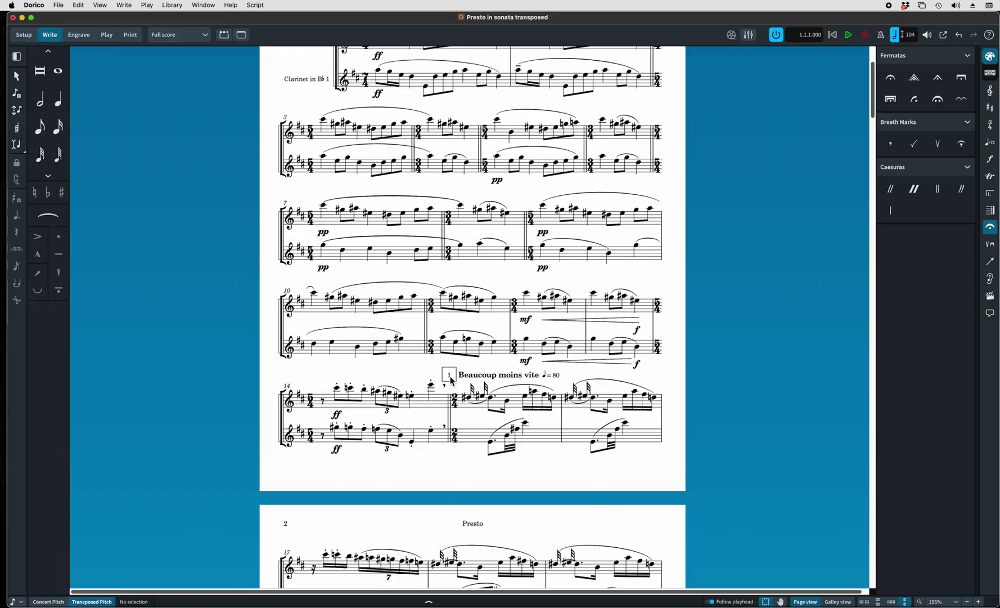
{"action": "scroll", "coordinate": [537, 434], "scroll_direction": "down", "scroll_amount": 5}
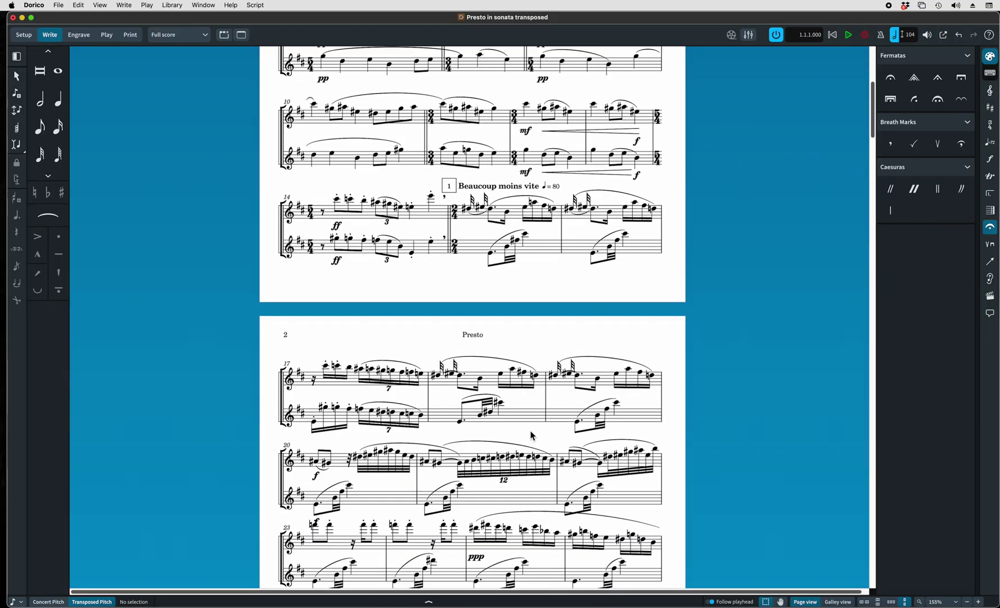
{"action": "scroll", "coordinate": [532, 434], "scroll_direction": "down", "scroll_amount": 15}
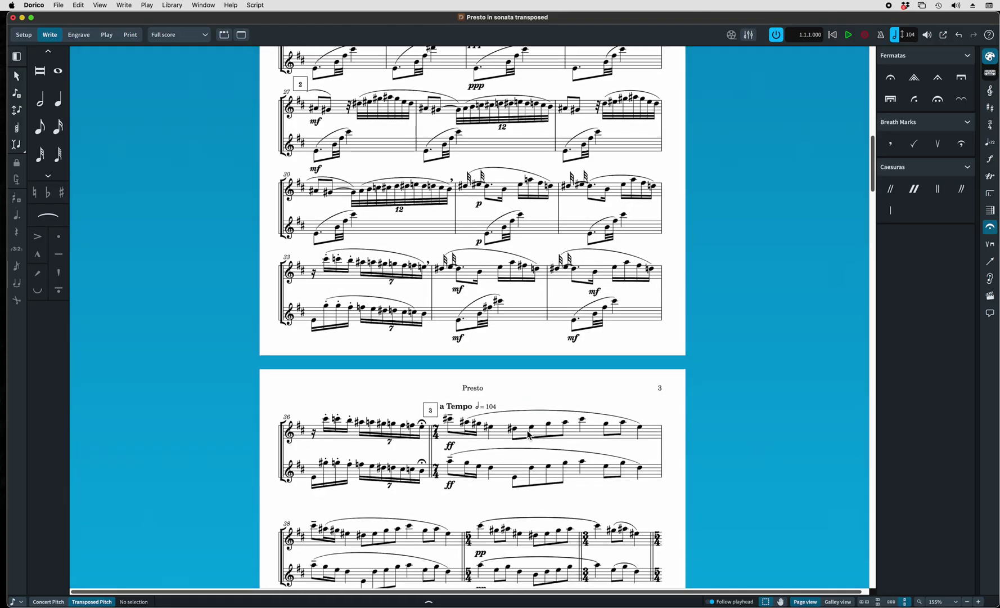
{"action": "scroll", "coordinate": [528, 434], "scroll_direction": "down", "scroll_amount": 12}
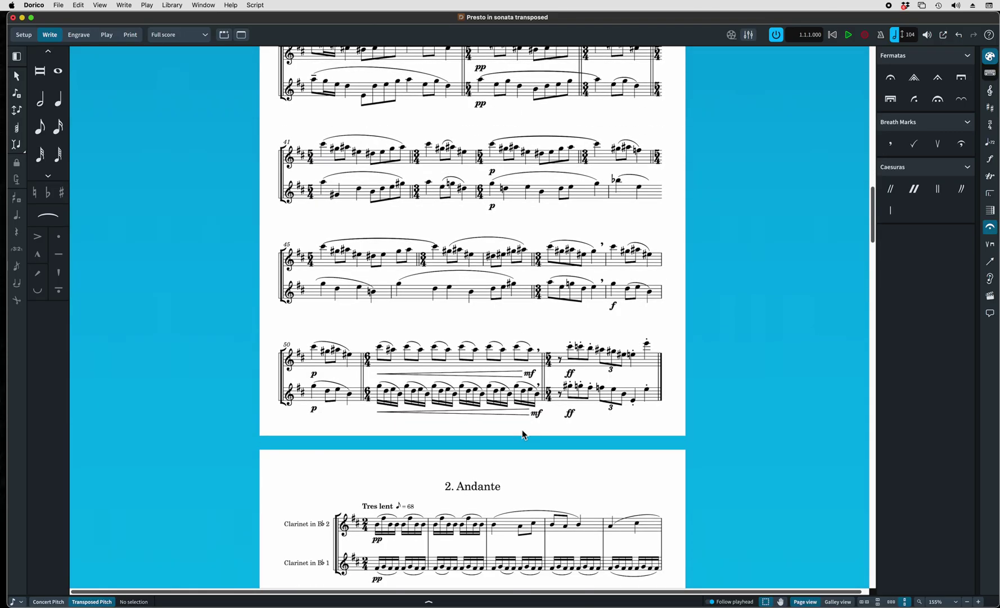
{"action": "scroll", "coordinate": [523, 435], "scroll_direction": "down", "scroll_amount": 6}
{"action": "scroll", "coordinate": [523, 434], "scroll_direction": "down", "scroll_amount": 16}
{"action": "scroll", "coordinate": [521, 433], "scroll_direction": "down", "scroll_amount": 19}
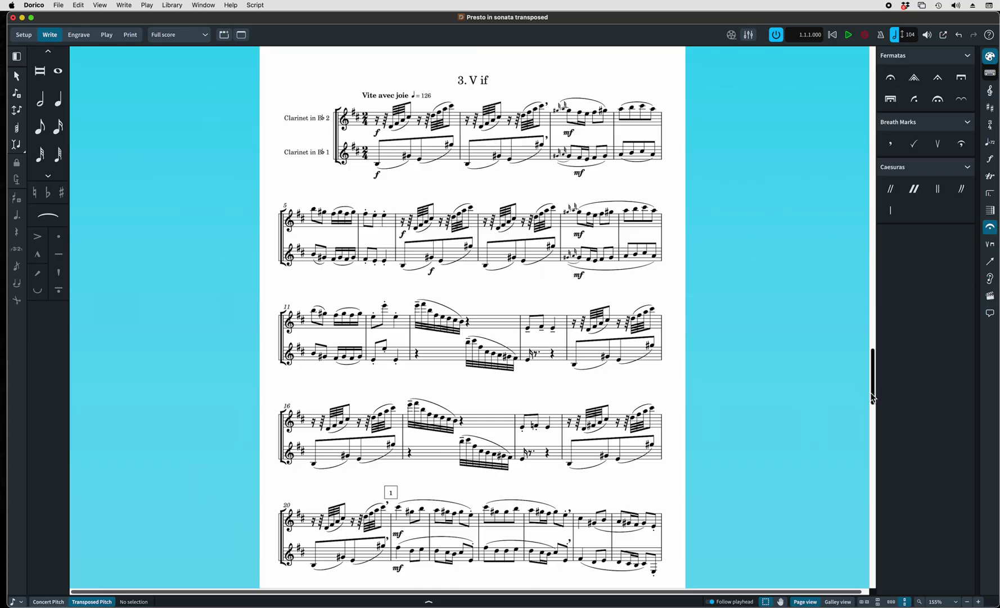
{"action": "left_click_drag", "start_coordinate": [873, 397], "coordinate": [848, 40]}
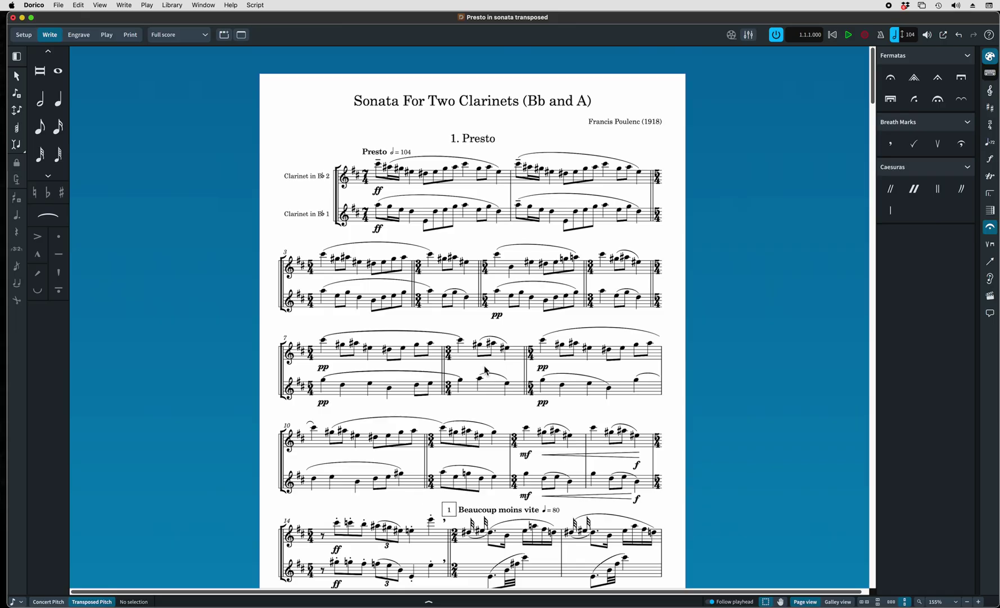
- Open Engraving Options and find the Rehearsal Marks enclosure settings
{"action": "key", "text": "super+shift+e"}
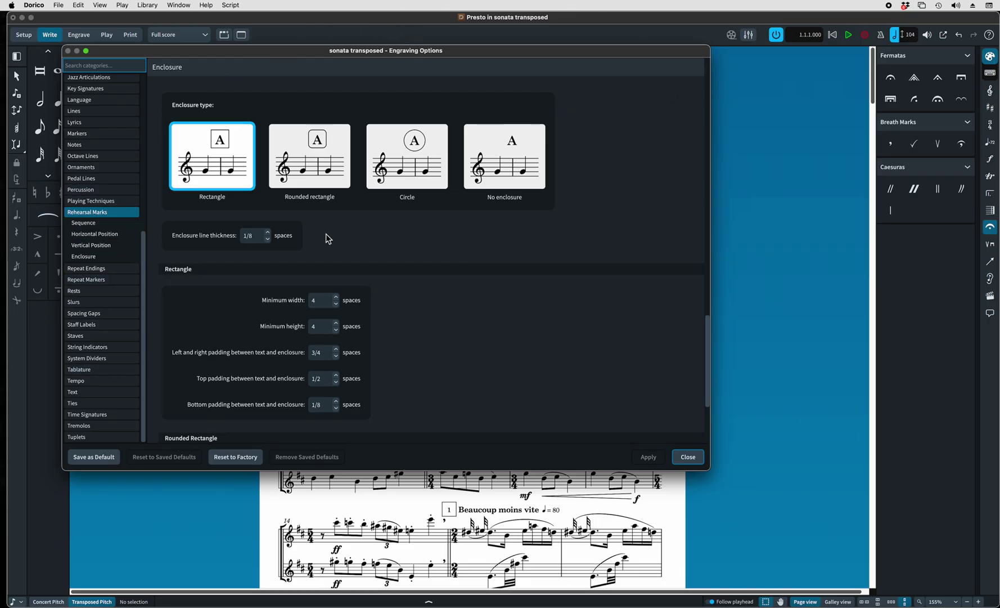
{"action": "scroll", "coordinate": [366, 253], "scroll_direction": "up", "scroll_amount": 10}
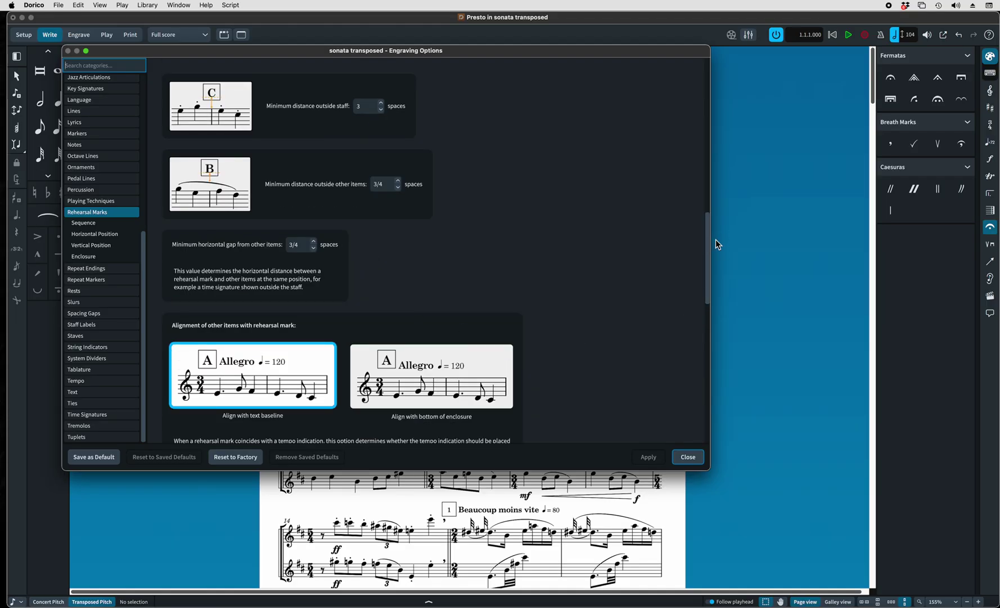
{"action": "left_click_drag", "start_coordinate": [708, 263], "coordinate": [693, 78]}
{"action": "scroll", "coordinate": [484, 249], "scroll_direction": "down", "scroll_amount": 2}
{"action": "scroll", "coordinate": [476, 225], "scroll_direction": "up", "scroll_amount": 2}
{"action": "scroll", "coordinate": [308, 278], "scroll_direction": "down", "scroll_amount": 4}
{"action": "scroll", "coordinate": [384, 350], "scroll_direction": "down", "scroll_amount": 11}
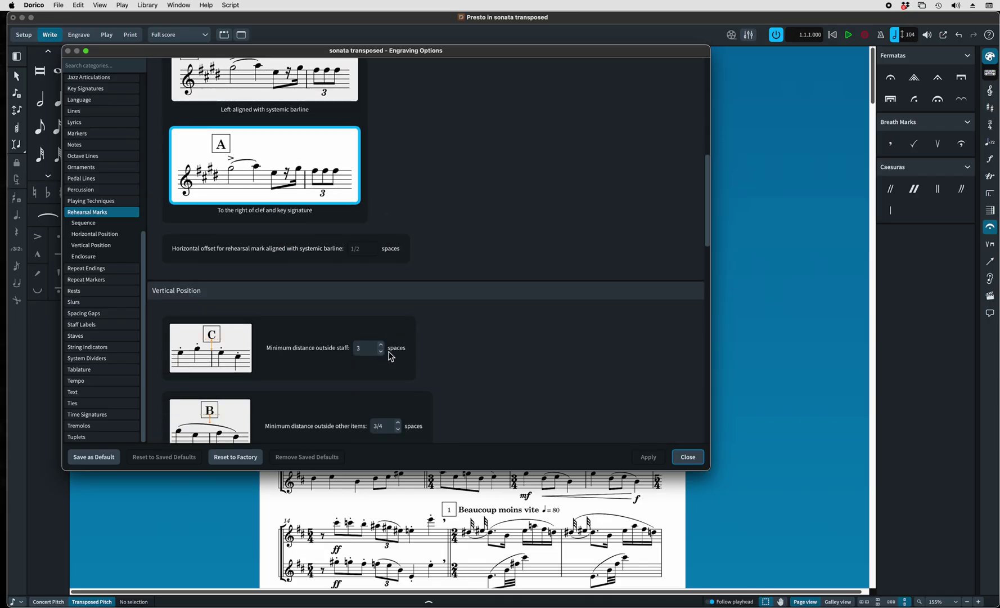
{"action": "scroll", "coordinate": [276, 393], "scroll_direction": "down", "scroll_amount": 10}
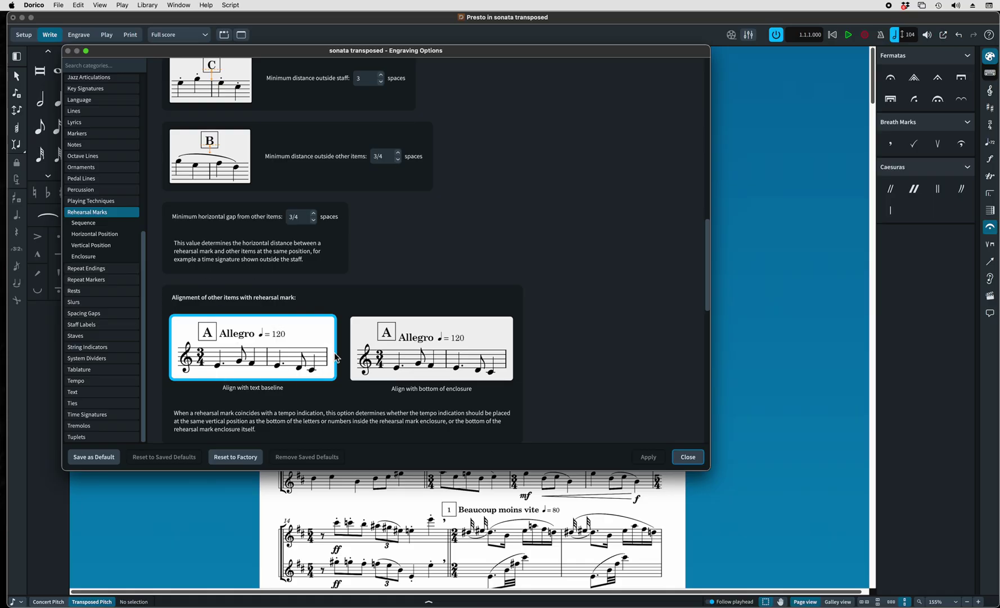
{"action": "scroll", "coordinate": [392, 370], "scroll_direction": "down", "scroll_amount": 4}
{"action": "scroll", "coordinate": [392, 370], "scroll_direction": "down", "scroll_amount": 2}
{"action": "scroll", "coordinate": [427, 343], "scroll_direction": "down", "scroll_amount": 4}
{"action": "scroll", "coordinate": [395, 332], "scroll_direction": "down", "scroll_amount": 6}
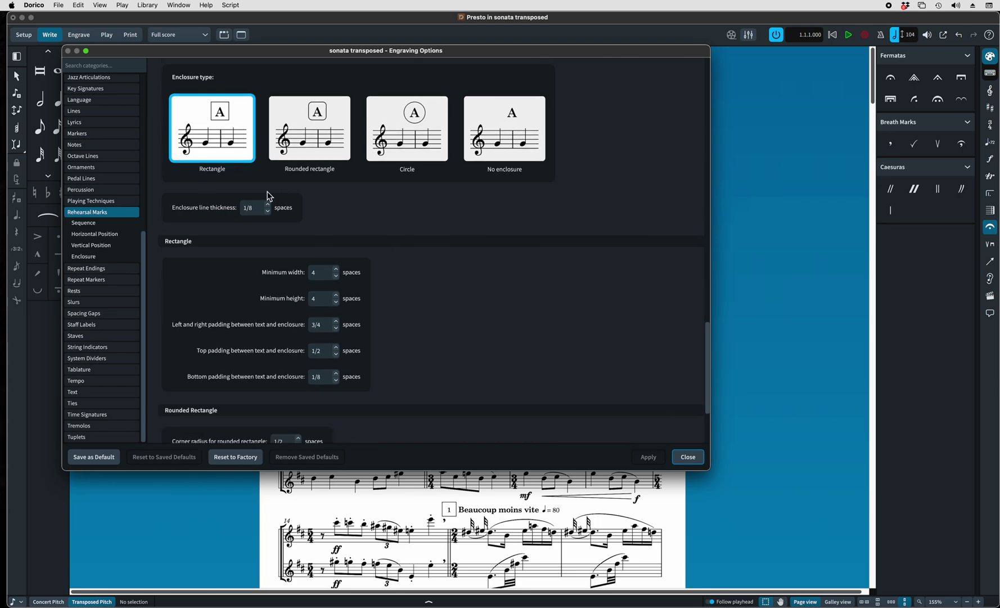
- Set the rehearsal-mark rectangle's minimum width to 2 spaces
{"action": "left_click", "coordinate": [338, 277]}
{"action": "left_click", "coordinate": [338, 277]}
{"action": "left_click", "coordinate": [338, 277]}
{"action": "left_click", "coordinate": [336, 276]}
{"action": "left_click", "coordinate": [336, 276]}
{"action": "left_click", "coordinate": [336, 275]}
{"action": "left_click", "coordinate": [335, 276]}
{"action": "left_click", "coordinate": [336, 276]}
{"action": "left_click", "coordinate": [337, 277]}
- Set the rectangle's minimum height to 2 spaces and apply the change
{"action": "left_click", "coordinate": [337, 277]}
{"action": "left_click", "coordinate": [337, 302]}
{"action": "left_click", "coordinate": [337, 303]}
{"action": "left_click", "coordinate": [337, 303]}
{"action": "left_click", "coordinate": [337, 303]}
{"action": "left_click", "coordinate": [337, 303]}
{"action": "left_click", "coordinate": [337, 303]}
{"action": "left_click", "coordinate": [337, 303]}
{"action": "left_click", "coordinate": [336, 303]}
{"action": "left_click", "coordinate": [337, 302]}
{"action": "left_click", "coordinate": [337, 302]}
{"action": "left_click", "coordinate": [337, 303]}
{"action": "left_click", "coordinate": [336, 303]}
{"action": "left_click", "coordinate": [336, 302]}
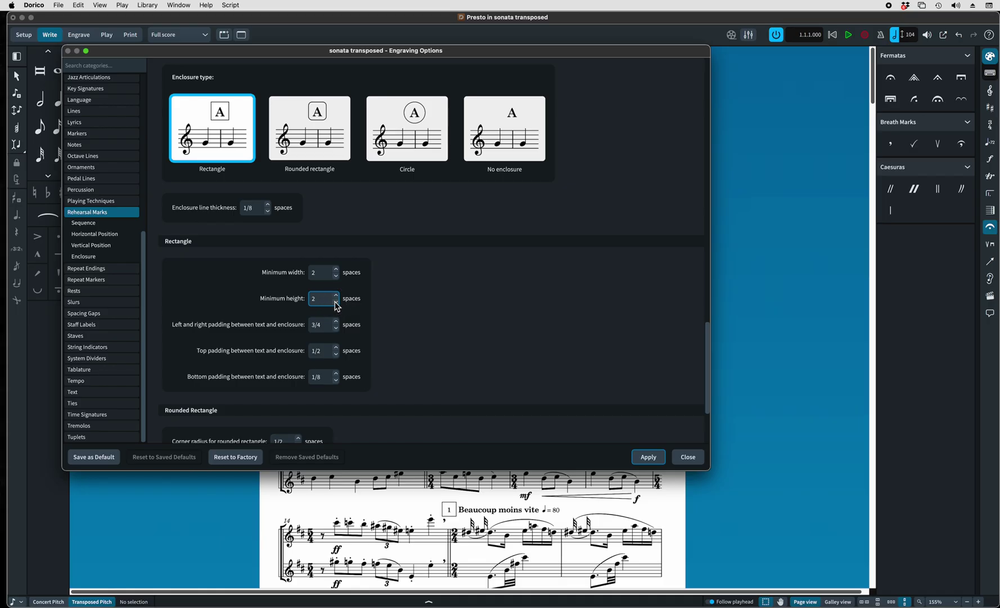
{"action": "left_click", "coordinate": [646, 456]}
{"action": "left_click", "coordinate": [693, 457]}
{"action": "scroll", "coordinate": [490, 471], "scroll_direction": "down", "scroll_amount": 15}
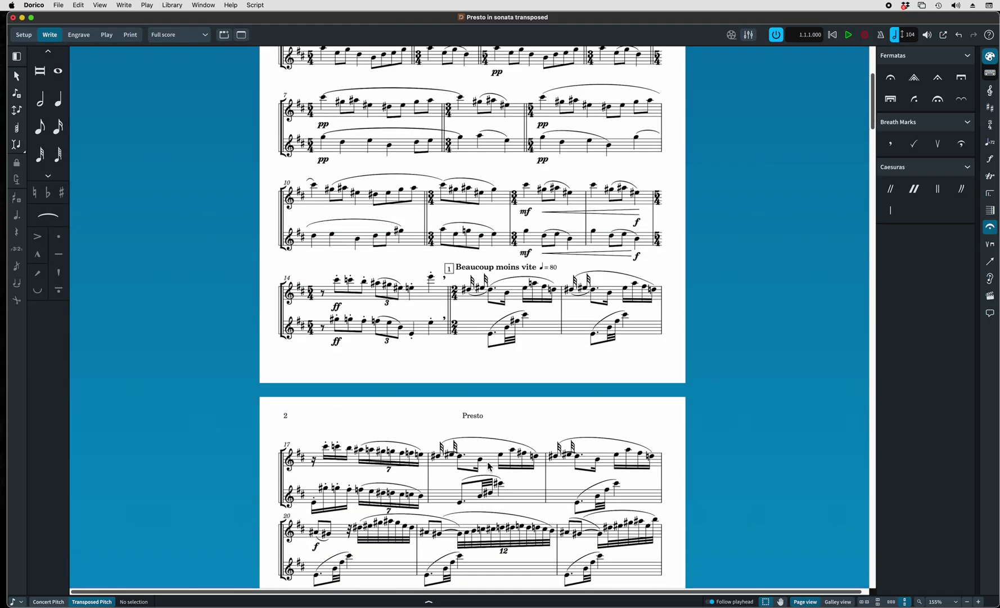
{"action": "scroll", "coordinate": [482, 442], "scroll_direction": "down", "scroll_amount": 10}
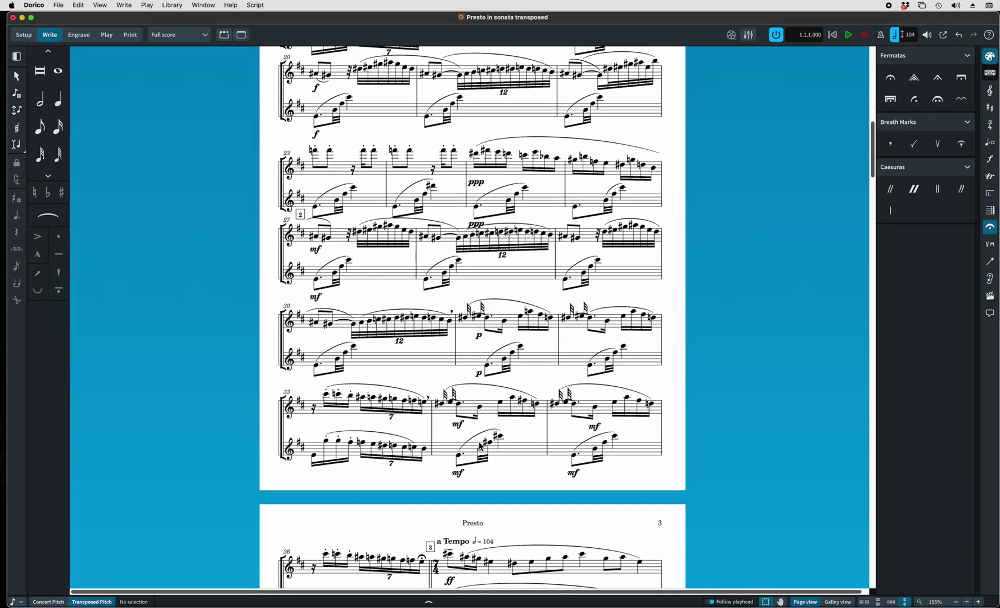
{"action": "scroll", "coordinate": [426, 401], "scroll_direction": "down", "scroll_amount": 20}
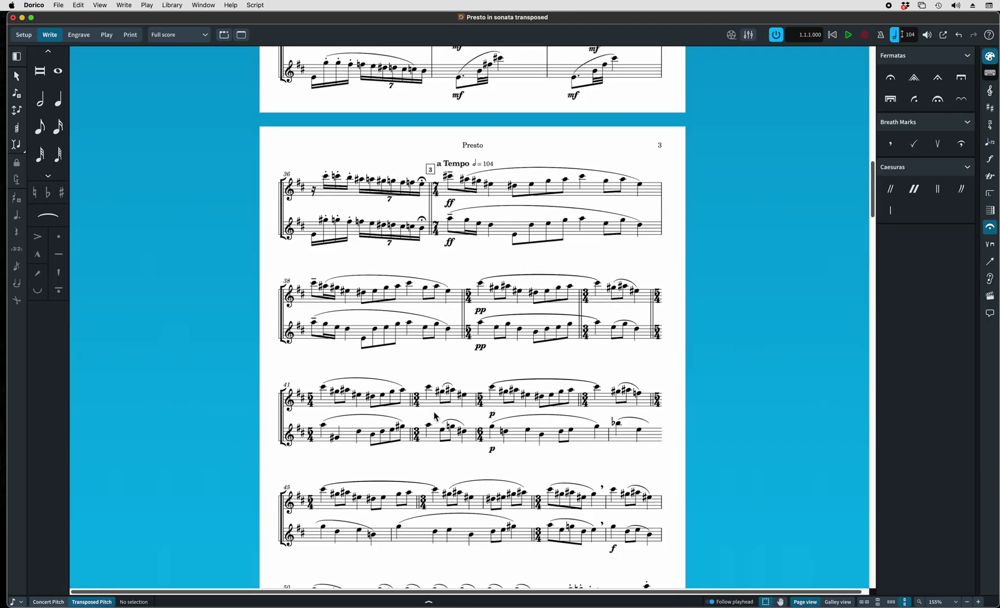
{"action": "scroll", "coordinate": [435, 417], "scroll_direction": "down", "scroll_amount": 3}
{"action": "scroll", "coordinate": [489, 413], "scroll_direction": "down", "scroll_amount": 18}
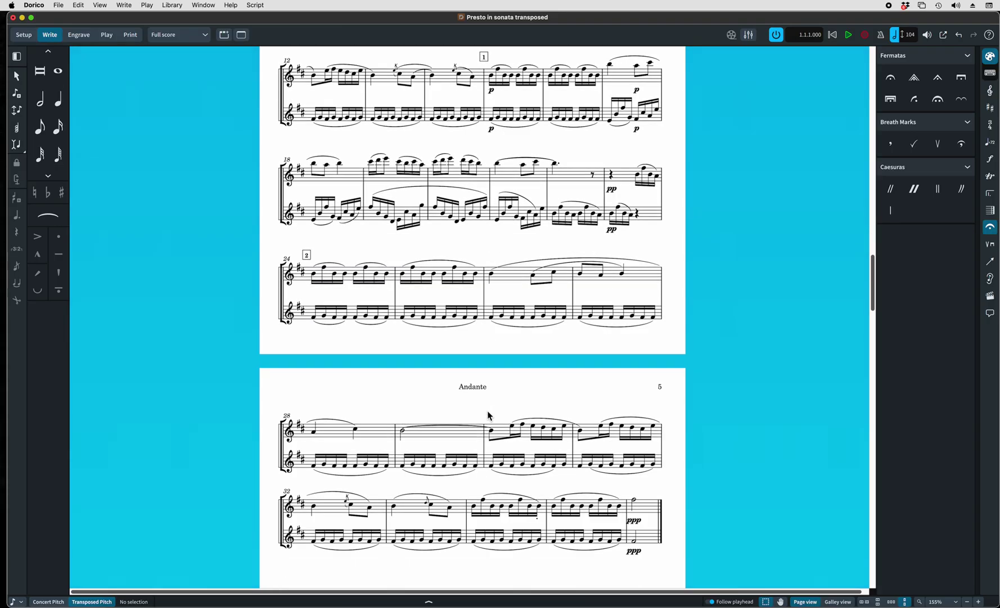
{"action": "scroll", "coordinate": [487, 416], "scroll_direction": "down", "scroll_amount": 20}
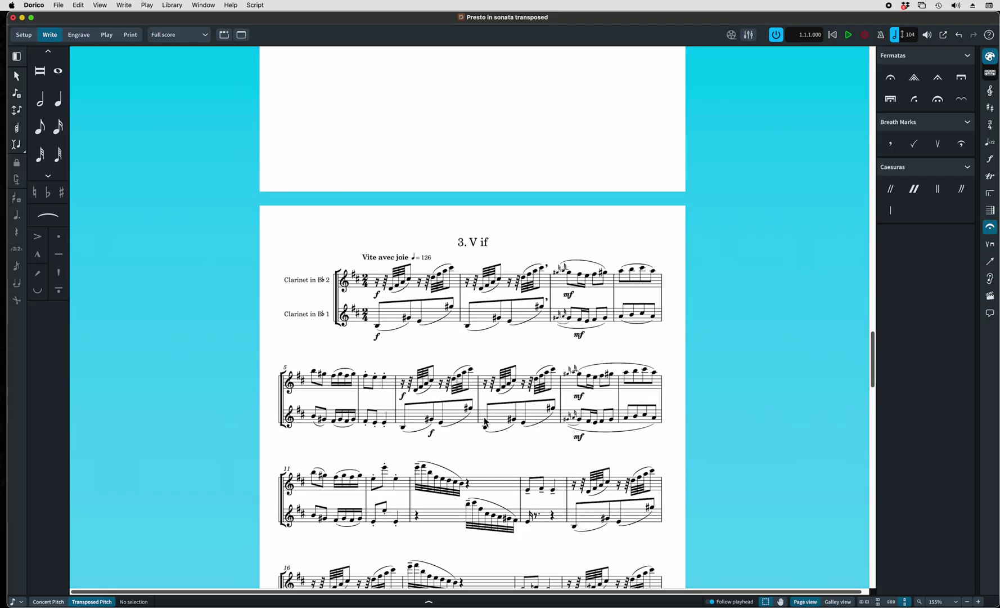
{"action": "scroll", "coordinate": [482, 418], "scroll_direction": "down", "scroll_amount": 10}
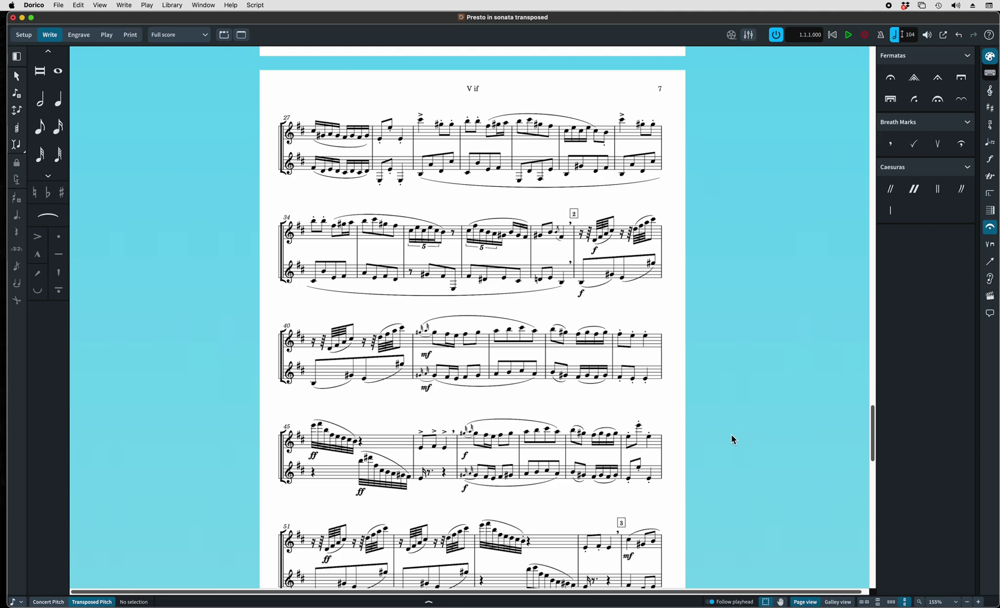
- Undo the enclosure size change and return to page 1 of the score
{"action": "key", "text": "super+z"}
{"action": "left_click_drag", "start_coordinate": [870, 426], "coordinate": [859, 10]}
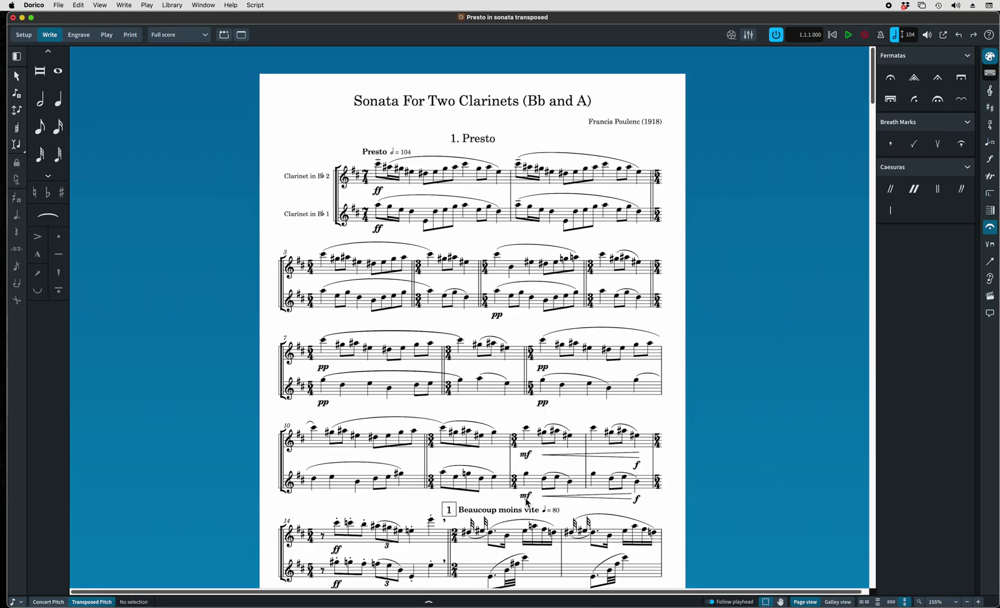
{"action": "scroll", "coordinate": [531, 405], "scroll_direction": "down", "scroll_amount": 3}
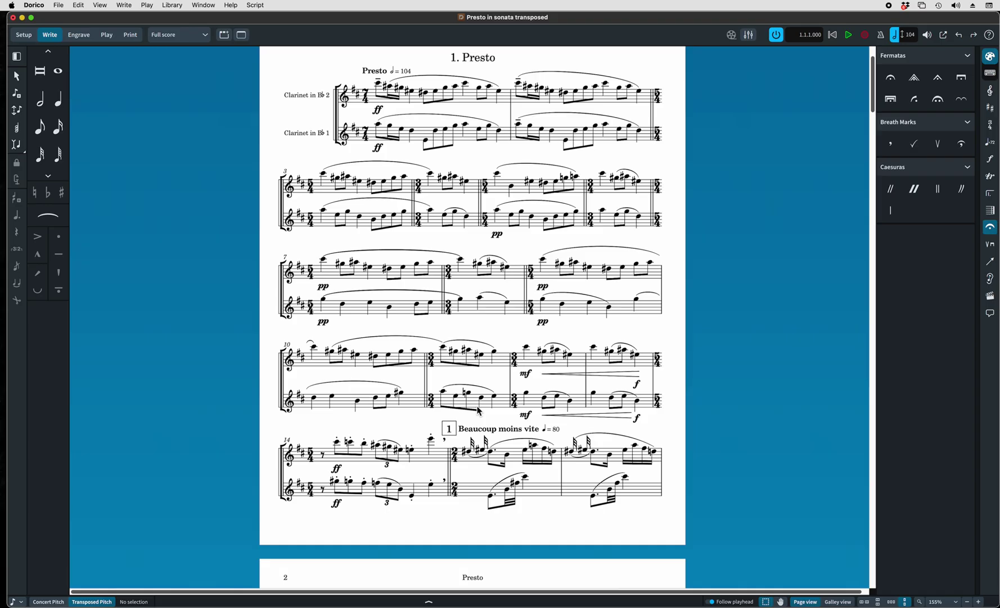
{"action": "scroll", "coordinate": [442, 305], "scroll_direction": "up", "scroll_amount": 1}
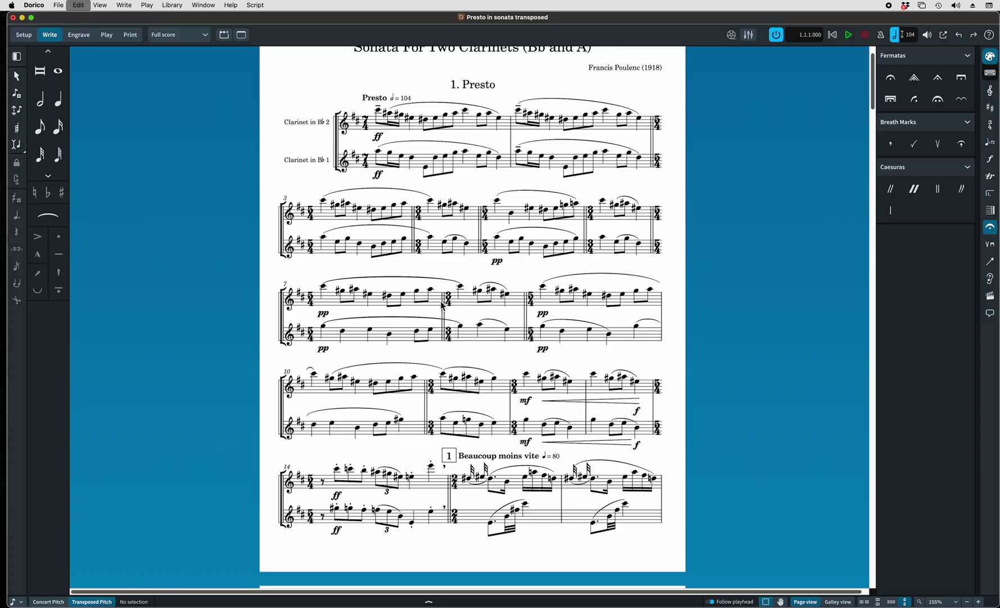
{"action": "key", "text": "super+a"}
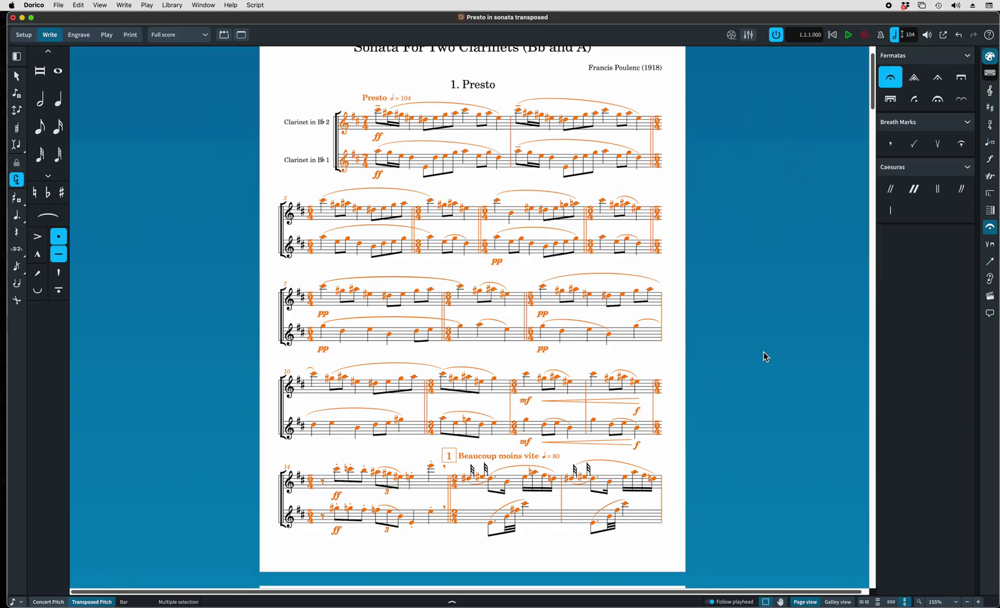
{"action": "left_click_drag", "start_coordinate": [875, 106], "coordinate": [882, 74]}
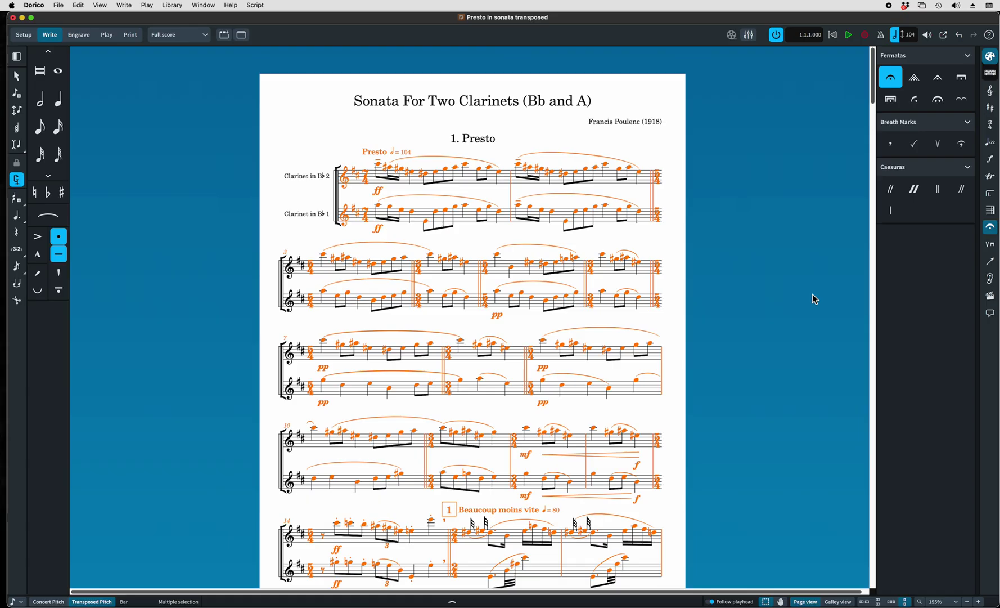
{"action": "scroll", "coordinate": [807, 295], "scroll_direction": "down", "scroll_amount": 1}
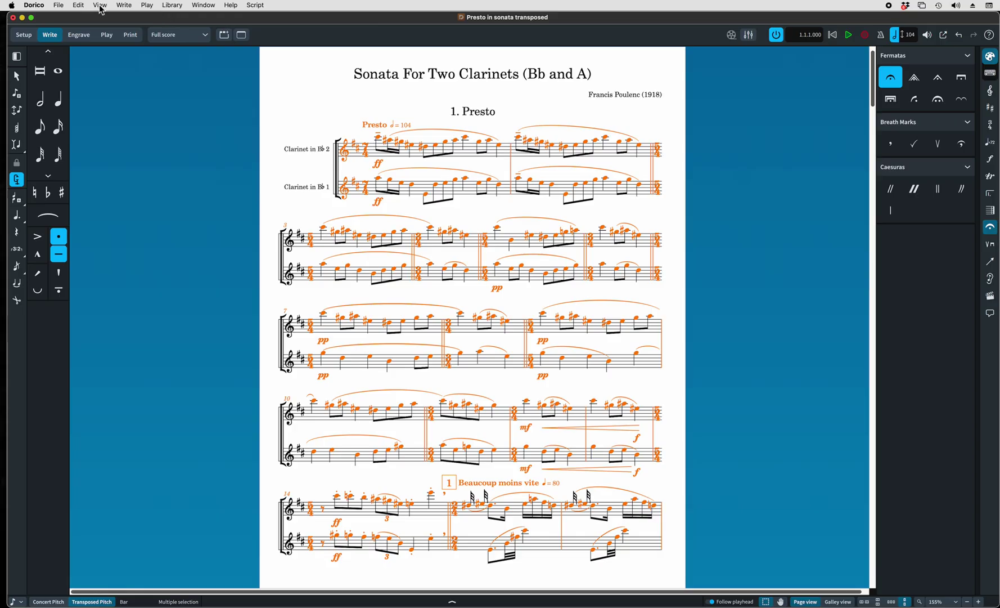
- Open the Edit > Filter submenu to reach the rehearsal-mark filter
{"action": "left_click", "coordinate": [82, 6]}
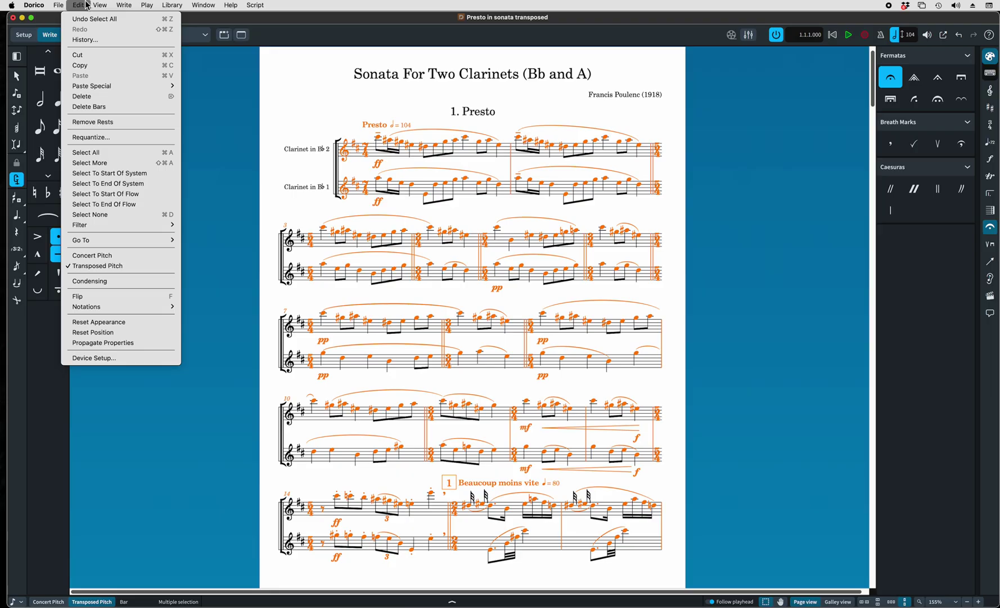
{"action": "mouse_move", "coordinate": [88, 229]}
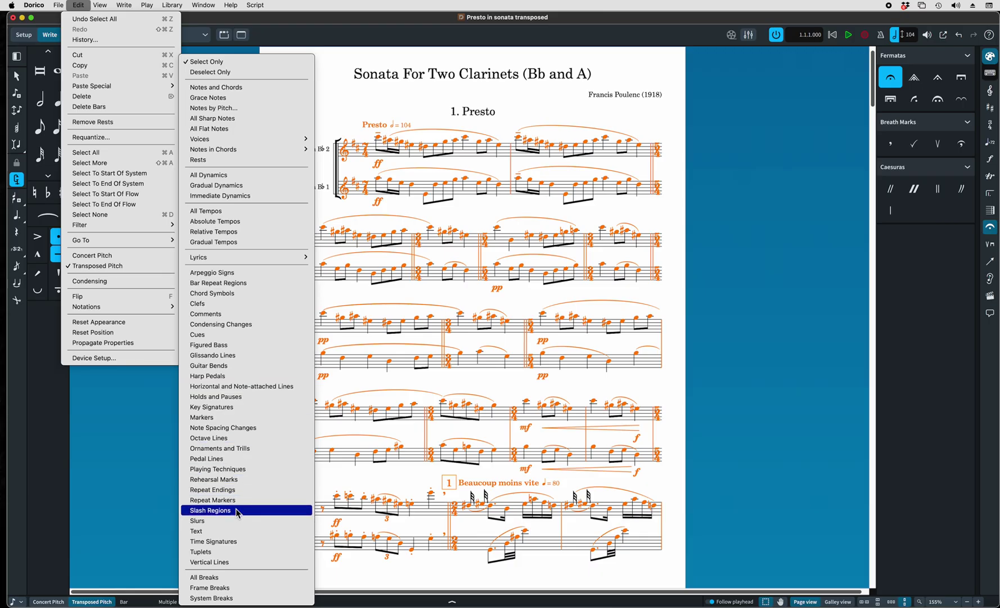
- Filter the selection down to rehearsal marks only and scroll through to check
{"action": "left_click", "coordinate": [229, 479]}
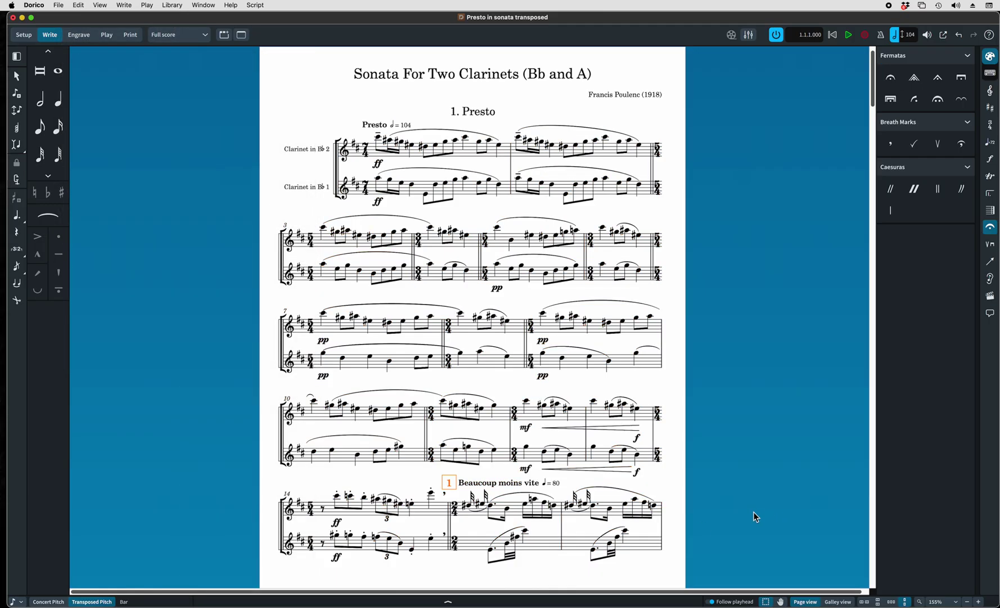
{"action": "scroll", "coordinate": [503, 459], "scroll_direction": "down", "scroll_amount": 1}
{"action": "scroll", "coordinate": [504, 458], "scroll_direction": "down", "scroll_amount": 10}
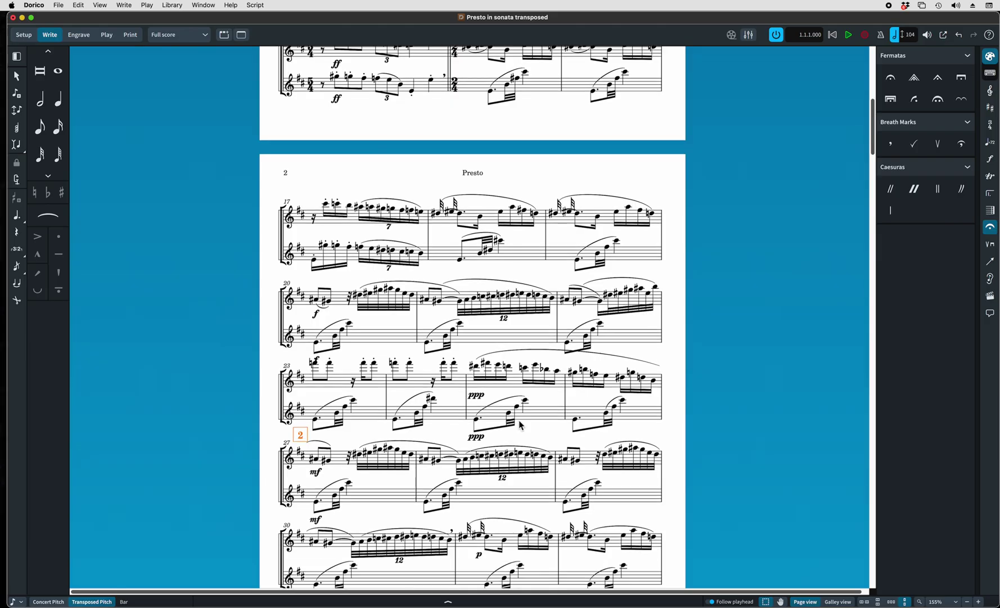
{"action": "scroll", "coordinate": [521, 423], "scroll_direction": "down", "scroll_amount": 20}
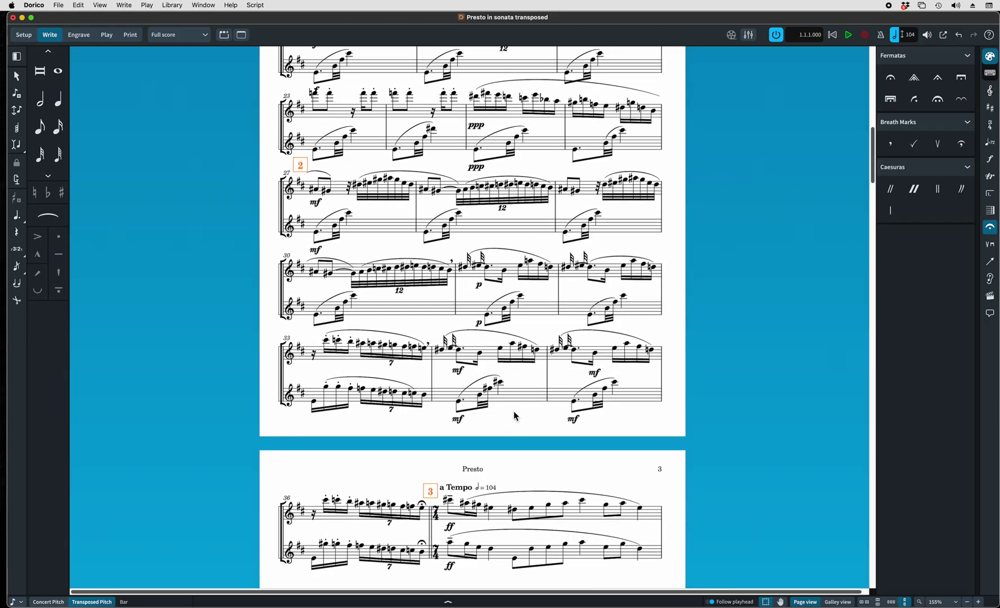
{"action": "scroll", "coordinate": [515, 411], "scroll_direction": "down", "scroll_amount": 10}
{"action": "scroll", "coordinate": [516, 411], "scroll_direction": "up", "scroll_amount": 12}
{"action": "scroll", "coordinate": [517, 413], "scroll_direction": "up", "scroll_amount": 10}
{"action": "scroll", "coordinate": [517, 412], "scroll_direction": "up", "scroll_amount": 8}
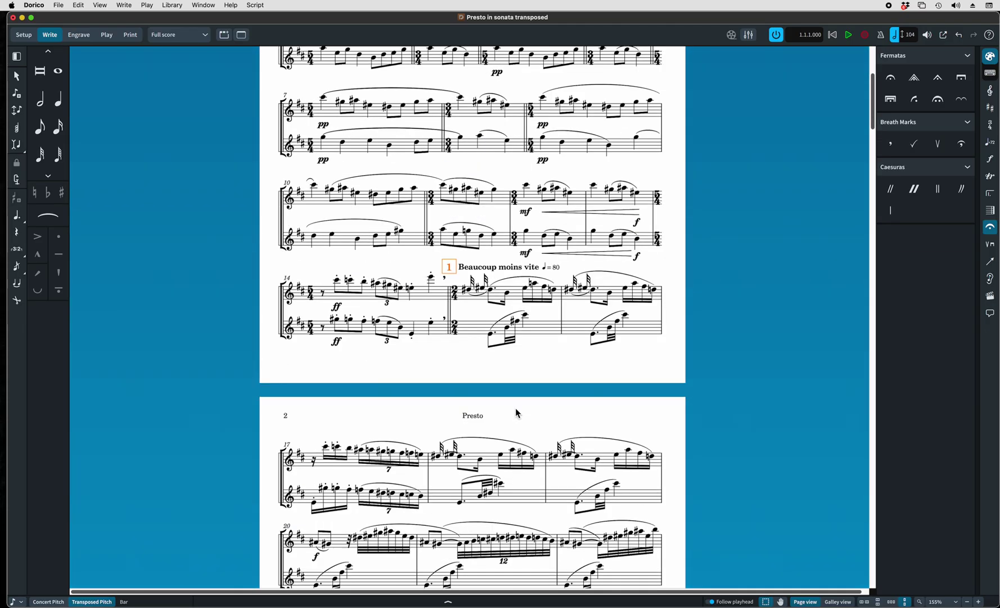
- Give the selected rehearsal marks a custom scale of 75 in the Properties panel
{"action": "left_click", "coordinate": [448, 601]}
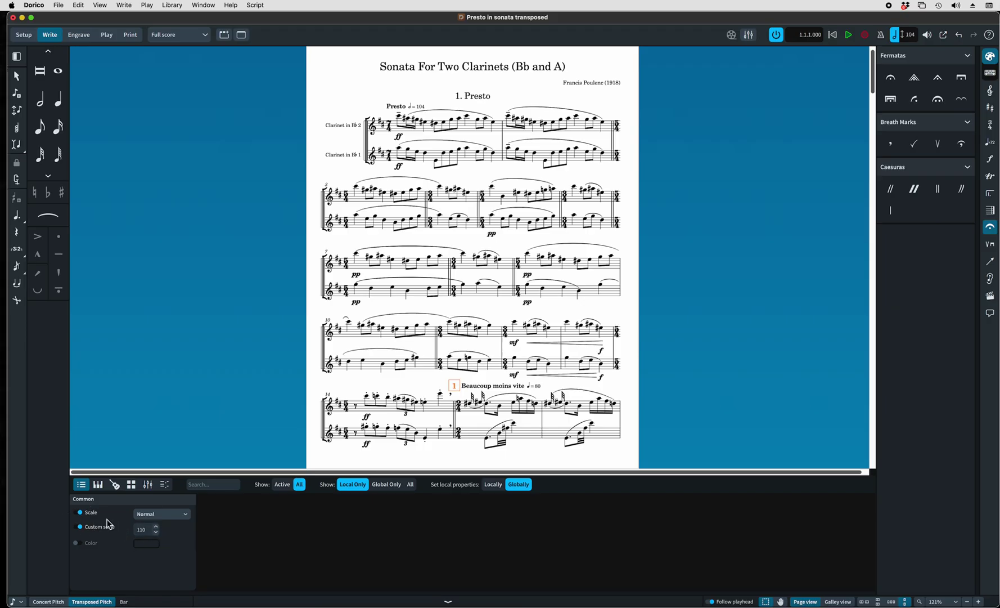
{"action": "double_click", "coordinate": [145, 529]}
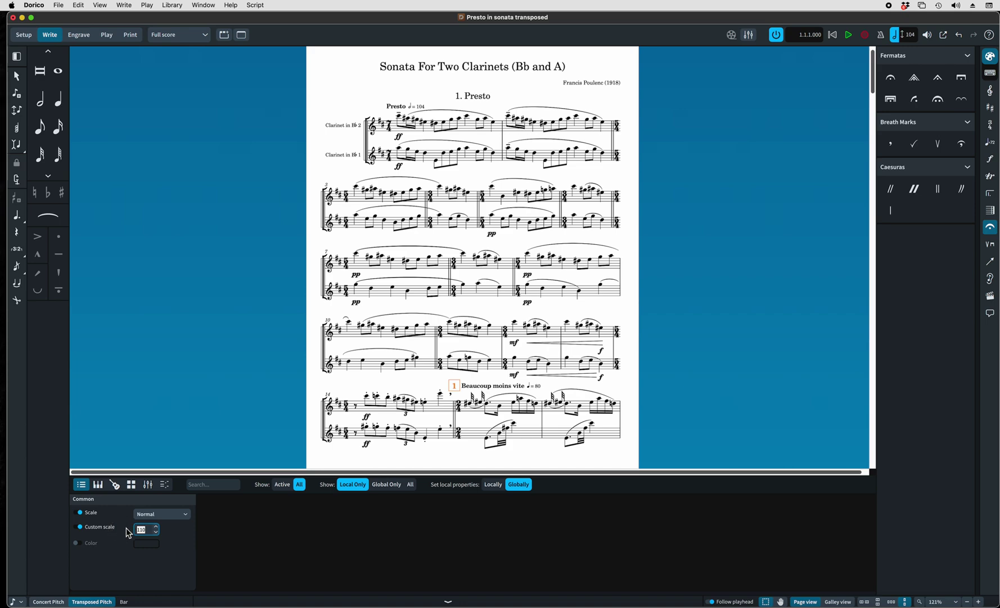
{"action": "type", "text": "75"}
{"action": "key", "text": "Return"}
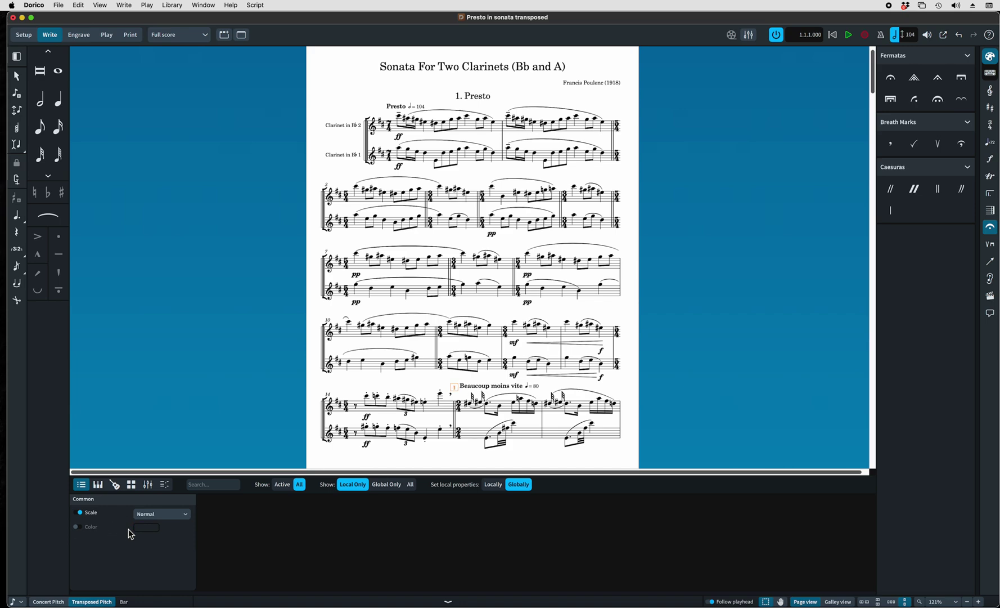
{"action": "left_click", "coordinate": [445, 601]}
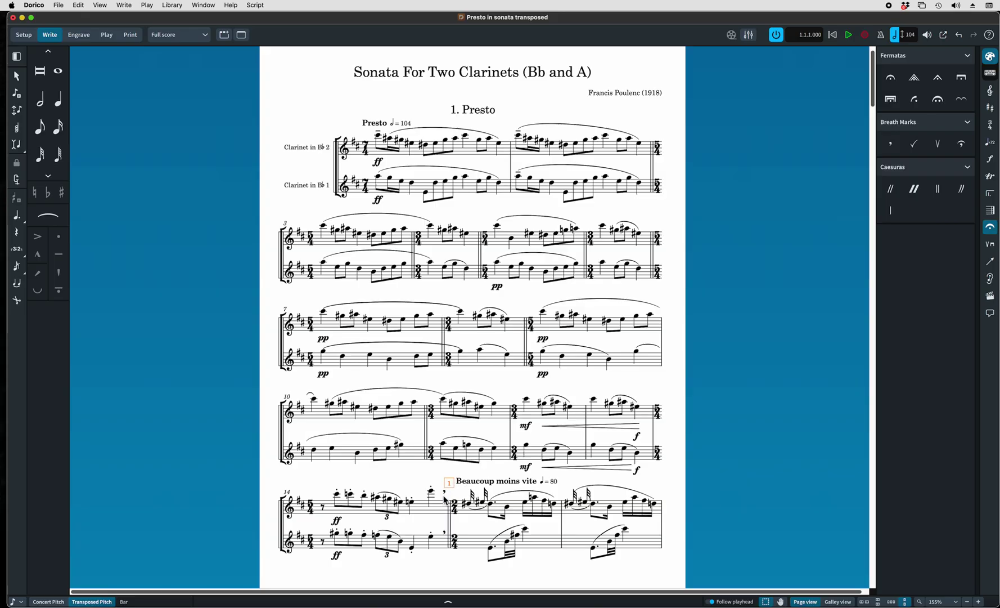
{"action": "scroll", "coordinate": [450, 488], "scroll_direction": "down", "scroll_amount": 6}
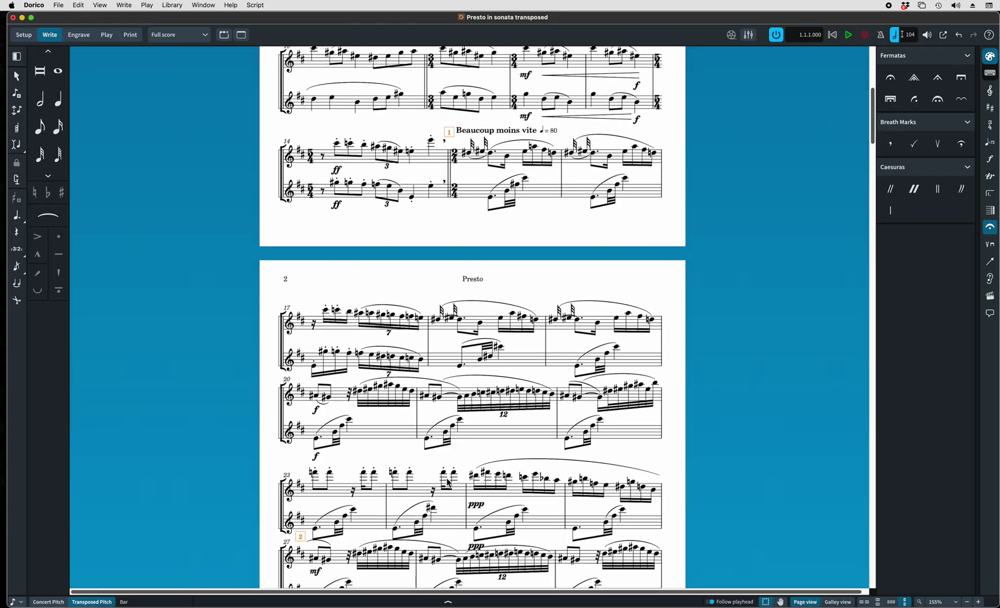
{"action": "scroll", "coordinate": [449, 482], "scroll_direction": "down", "scroll_amount": 12}
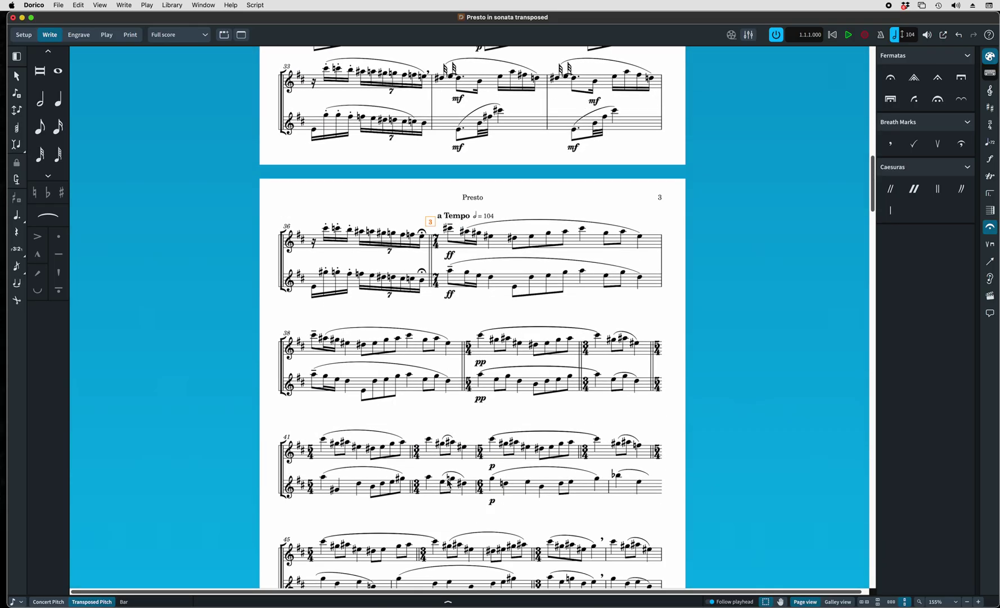
{"action": "scroll", "coordinate": [448, 483], "scroll_direction": "down", "scroll_amount": 12}
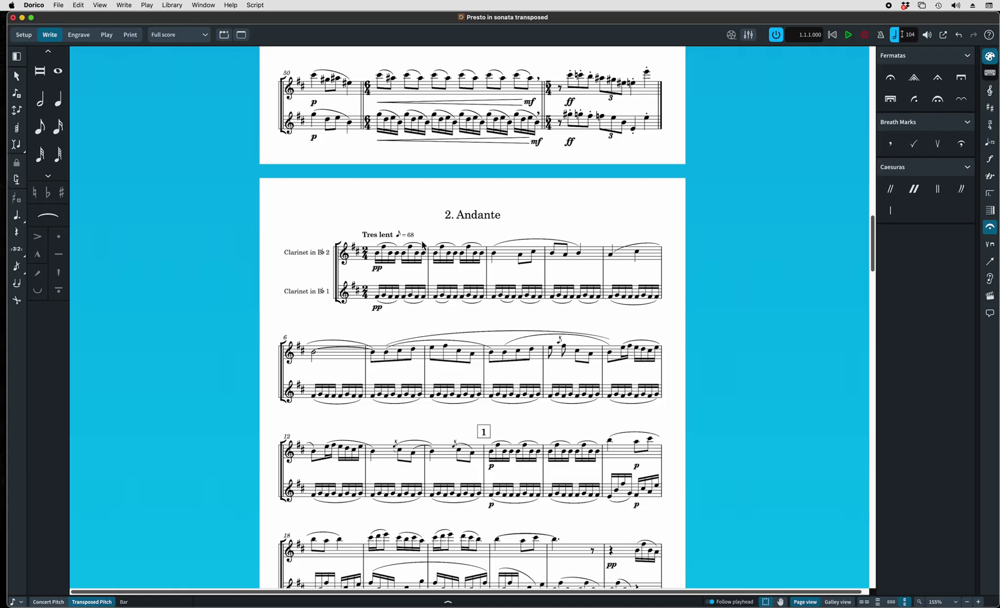
{"action": "scroll", "coordinate": [429, 396], "scroll_direction": "up", "scroll_amount": 5}
{"action": "scroll", "coordinate": [429, 396], "scroll_direction": "up", "scroll_amount": 10}
{"action": "scroll", "coordinate": [434, 381], "scroll_direction": "up", "scroll_amount": 18}
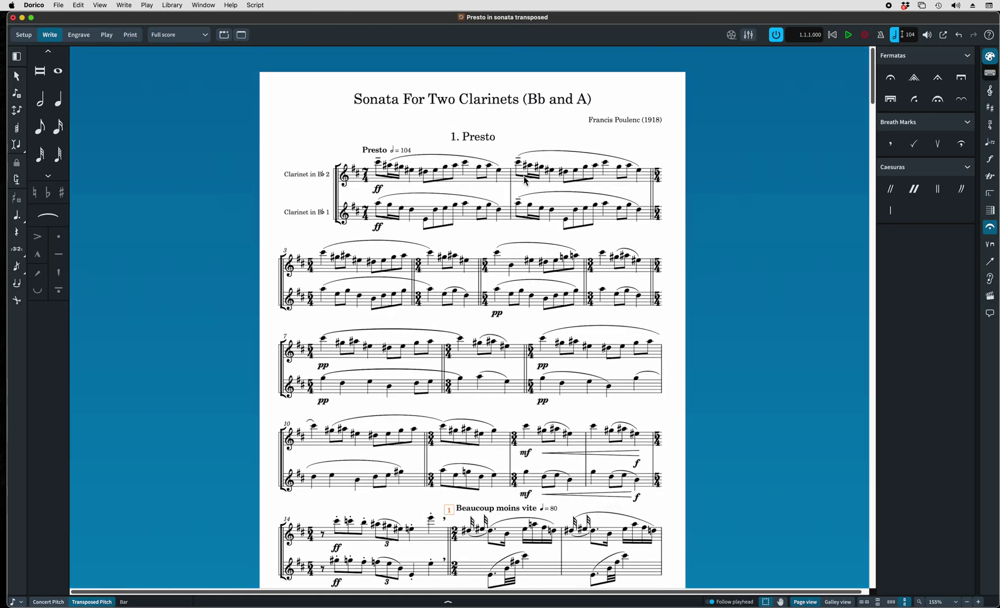
- Clear the selection, select all music with Cmd+A, and bring up Edit > Filter
{"action": "key", "text": "Escape"}
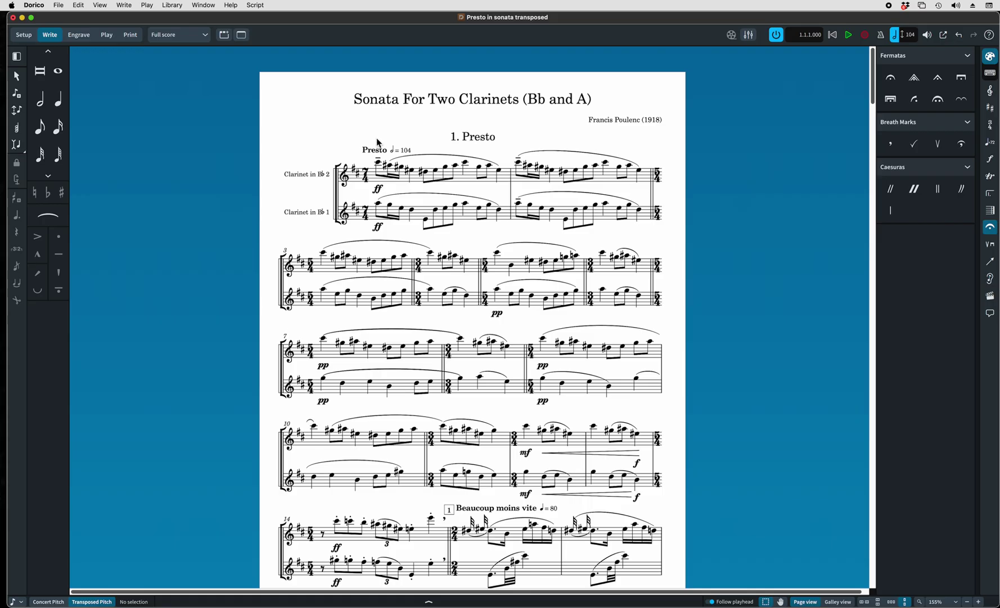
{"action": "key", "text": "super+a"}
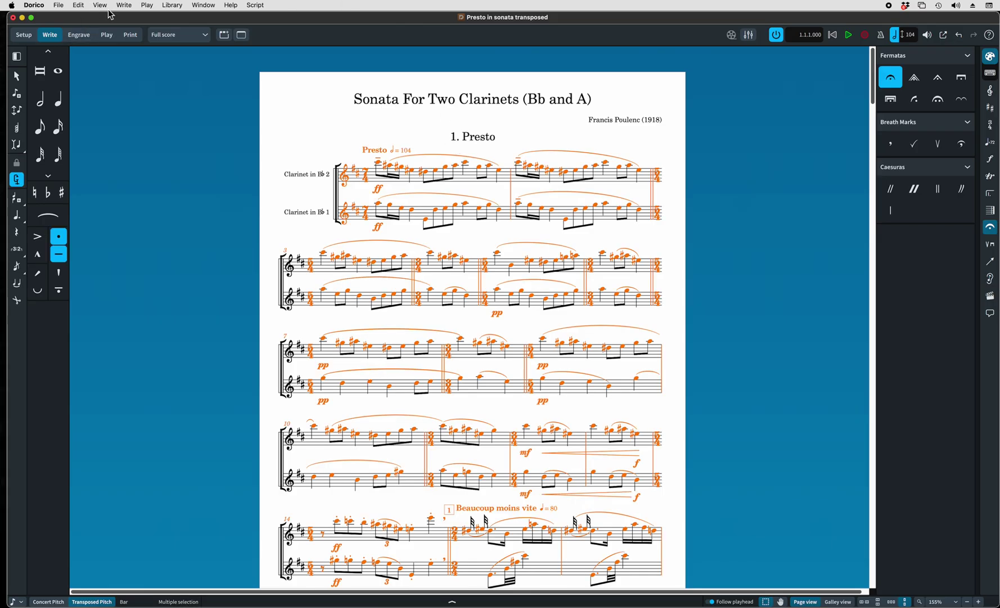
{"action": "left_click", "coordinate": [105, 7]}
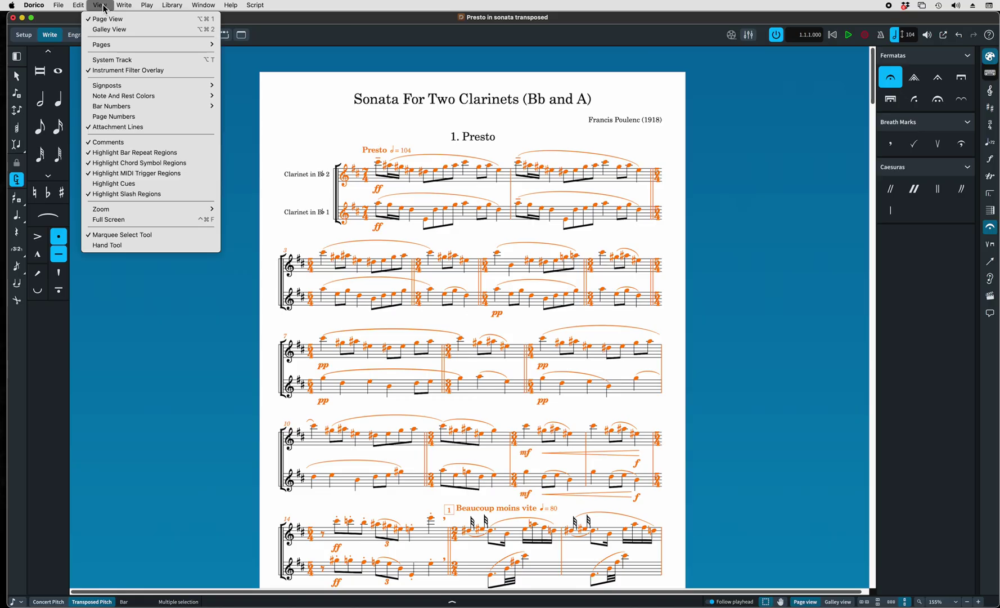
{"action": "mouse_move", "coordinate": [75, 6]}
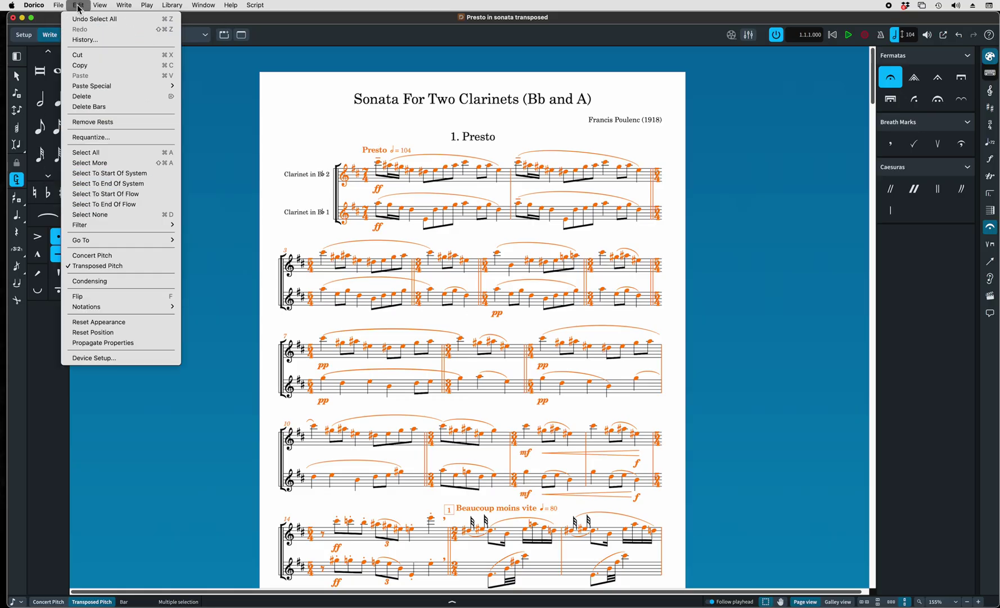
{"action": "mouse_move", "coordinate": [140, 225]}
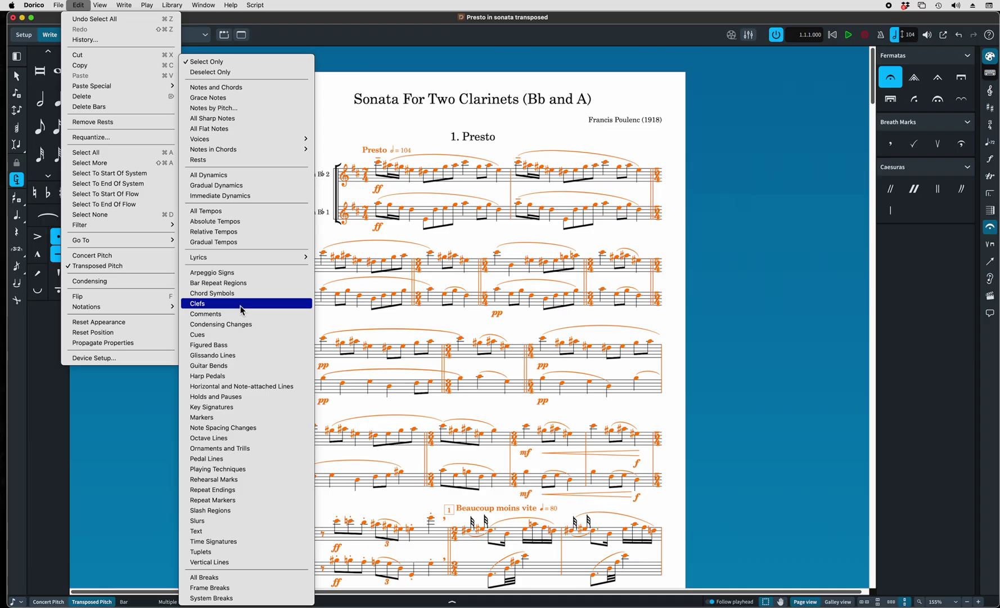
- Filter the selection to Holds and Pauses, then scroll through the Presto to check
{"action": "left_click", "coordinate": [218, 398]}
{"action": "scroll", "coordinate": [526, 338], "scroll_direction": "down", "scroll_amount": 1}
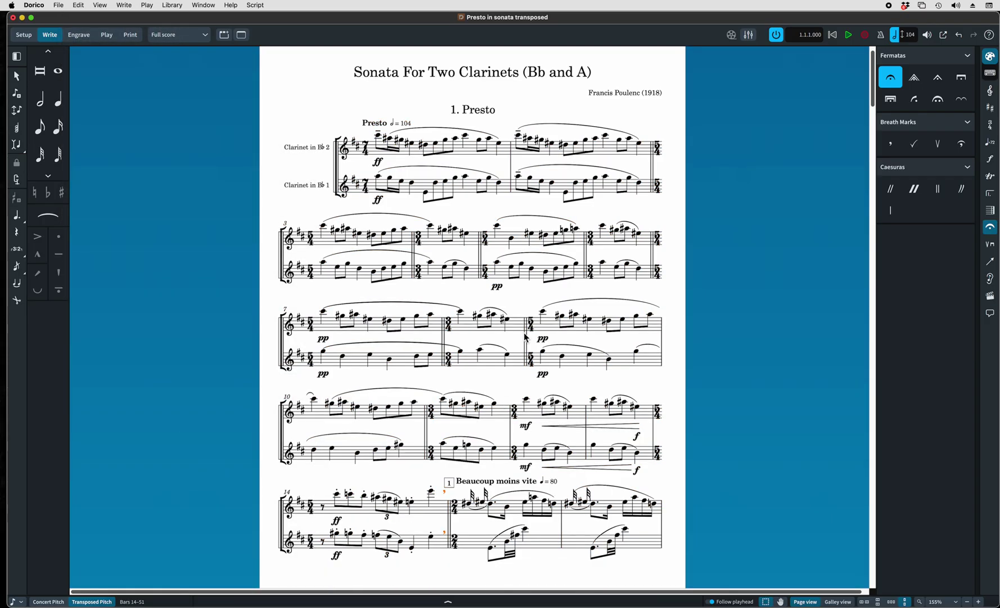
{"action": "scroll", "coordinate": [496, 410], "scroll_direction": "down", "scroll_amount": 10}
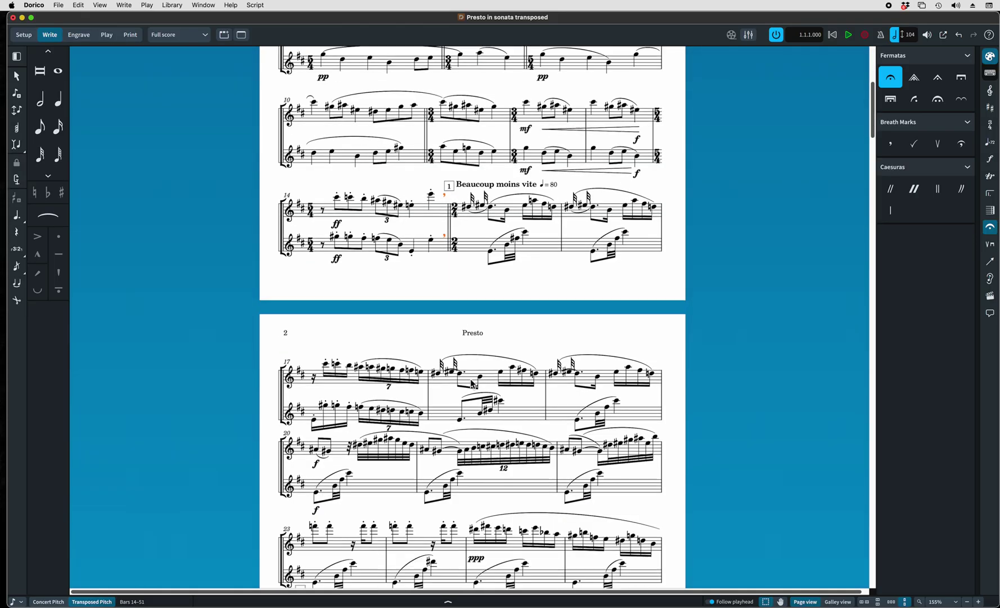
{"action": "scroll", "coordinate": [472, 384], "scroll_direction": "down", "scroll_amount": 12}
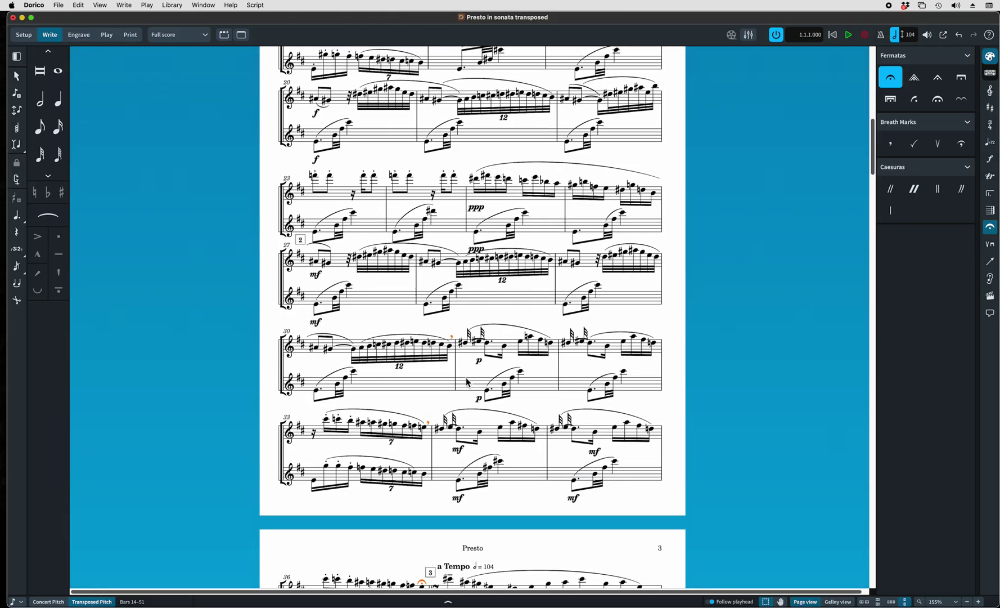
{"action": "scroll", "coordinate": [467, 382], "scroll_direction": "down", "scroll_amount": 6}
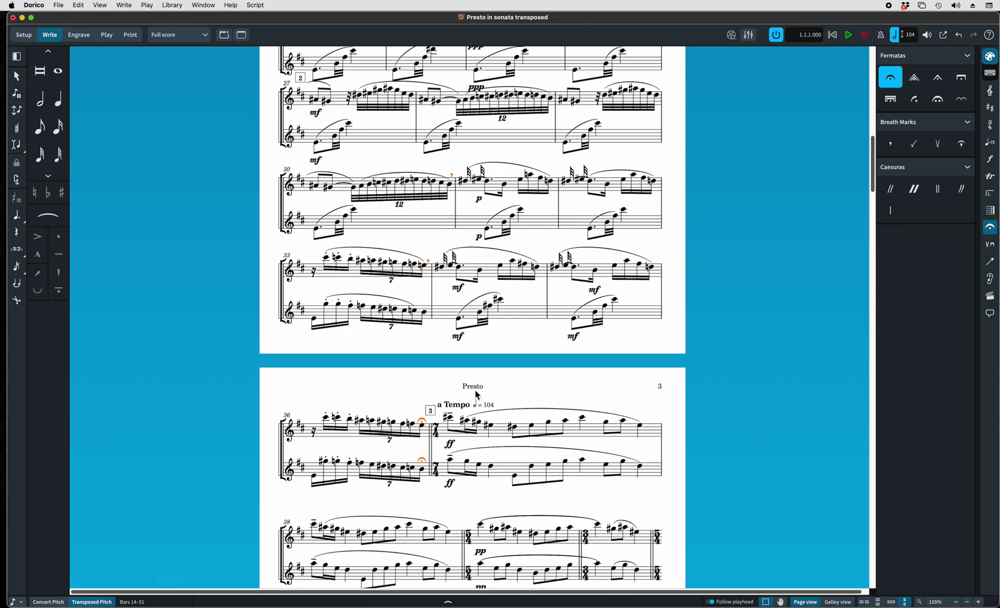
{"action": "scroll", "coordinate": [475, 394], "scroll_direction": "down", "scroll_amount": 8}
{"action": "scroll", "coordinate": [472, 394], "scroll_direction": "down", "scroll_amount": 4}
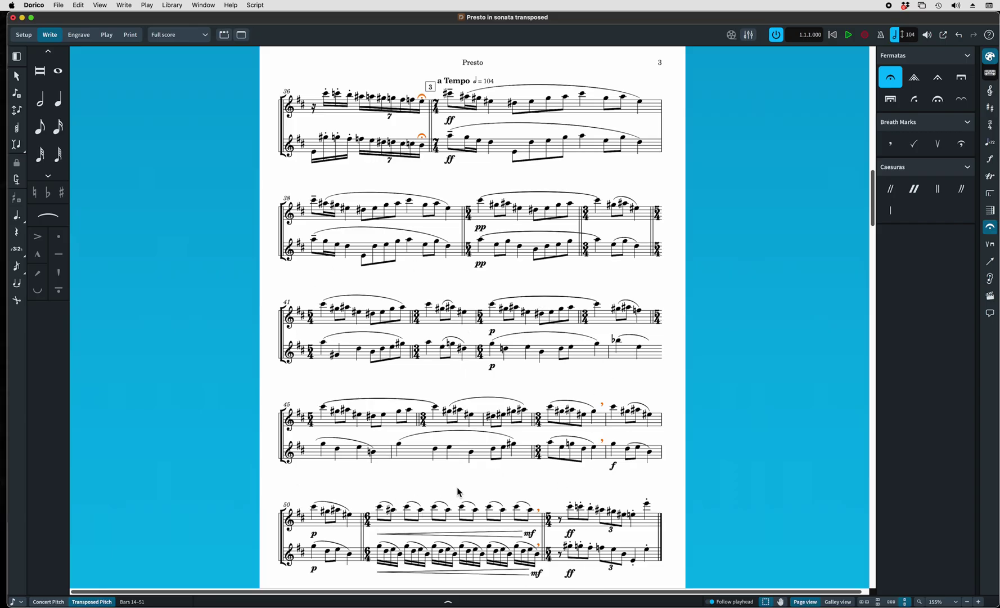
{"action": "scroll", "coordinate": [458, 491], "scroll_direction": "up", "scroll_amount": 5}
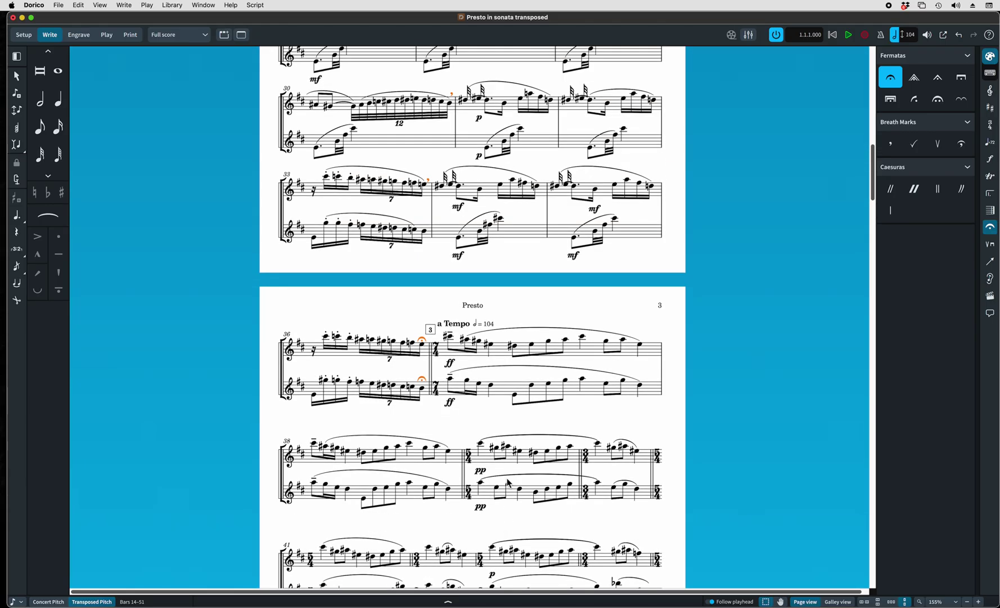